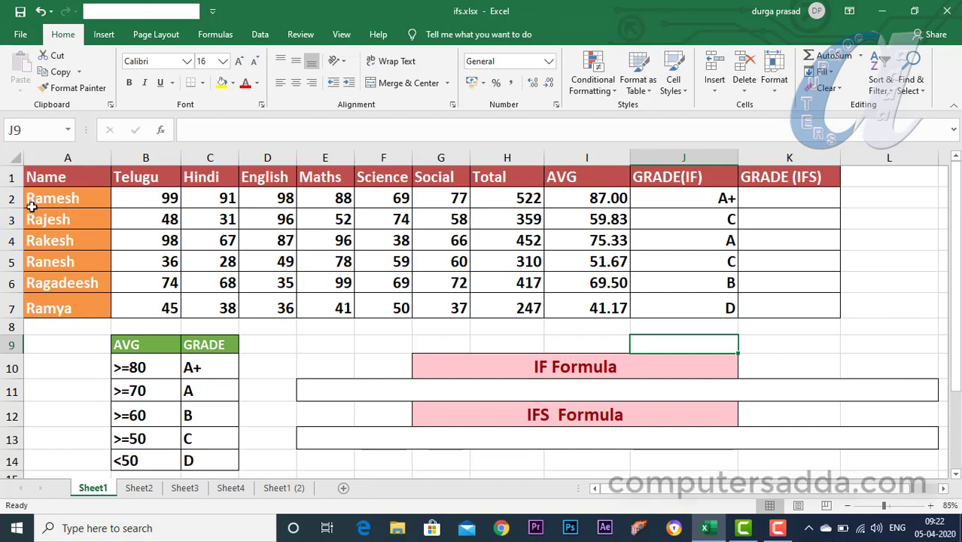
# Step: Review the student names, subject columns, and the Total and AVG formulas in H2 and I2
pyautogui.moveTo(39, 198); pyautogui.dragTo(45, 308)
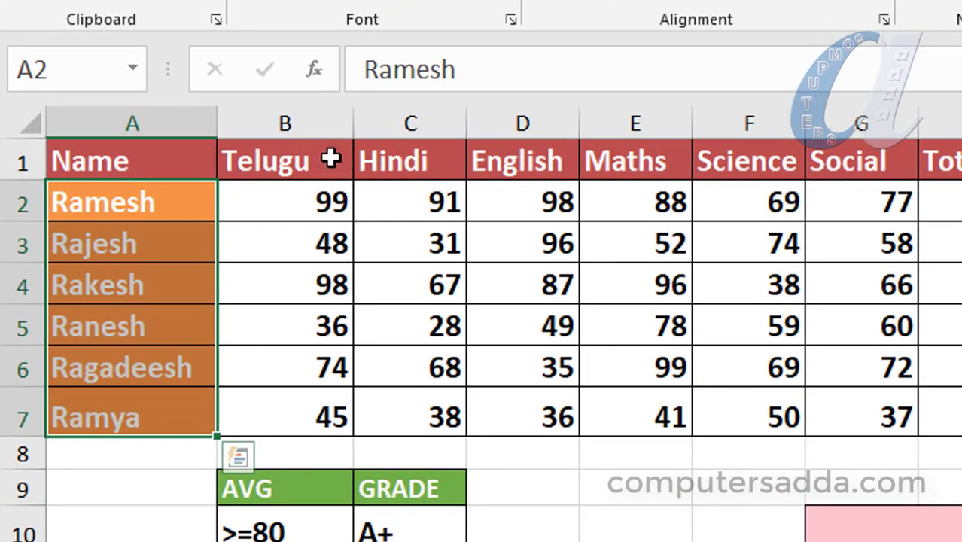
pyautogui.moveTo(317, 121); pyautogui.dragTo(873, 121)
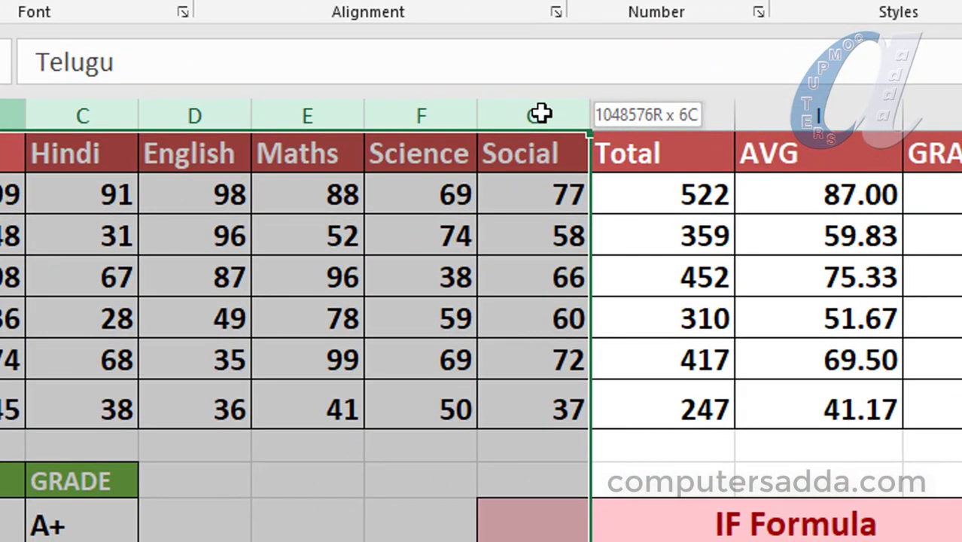
pyautogui.click(662, 190)
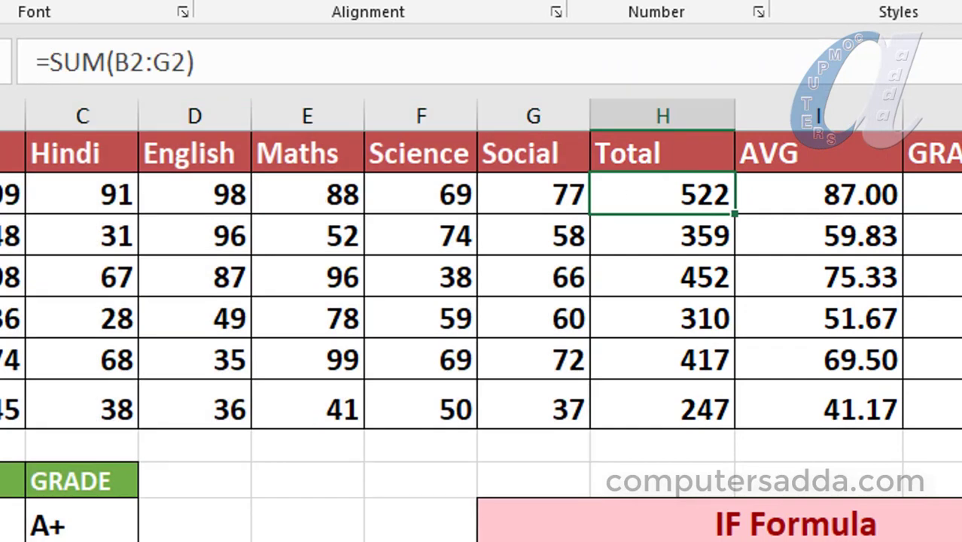
pyautogui.doubleClick(637, 197)
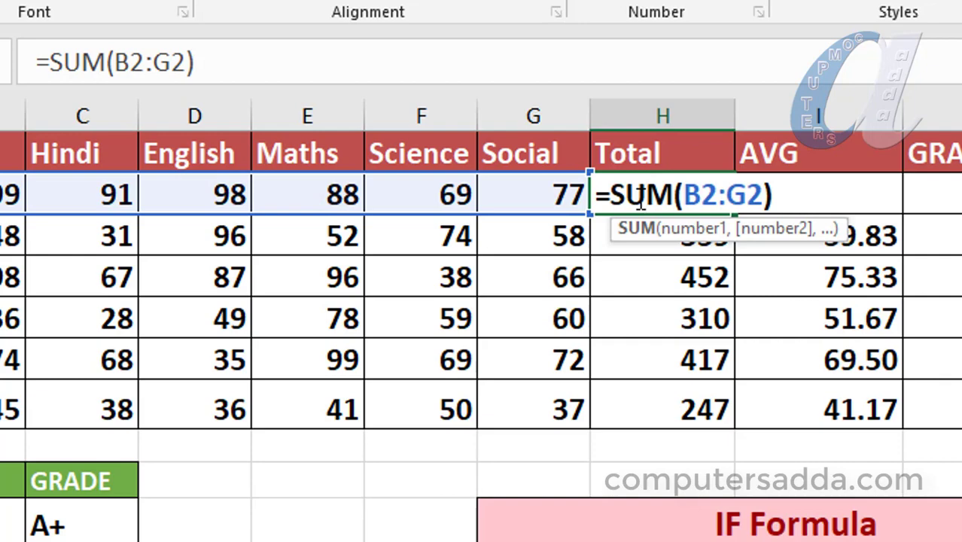
pyautogui.press('Return')
pyautogui.click(518, 167)
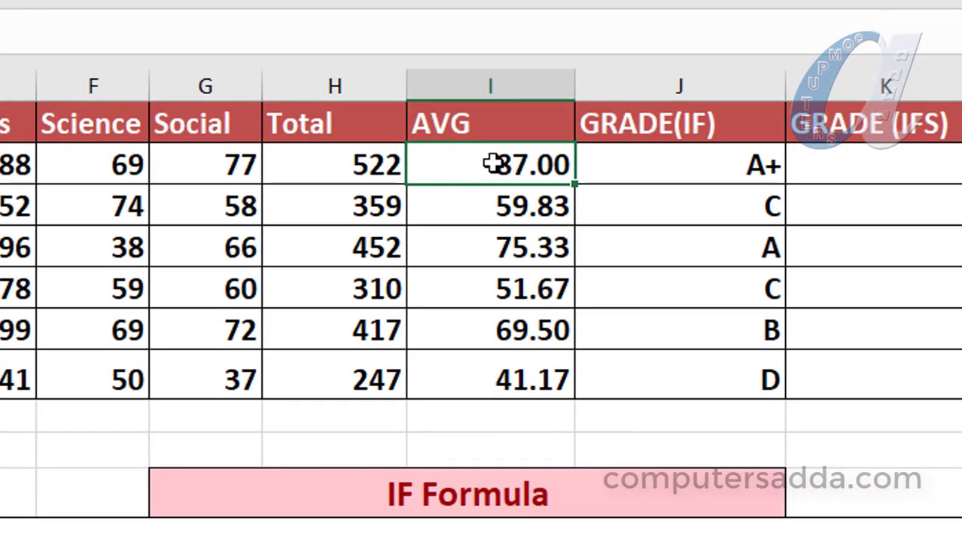
pyautogui.doubleClick(489, 162)
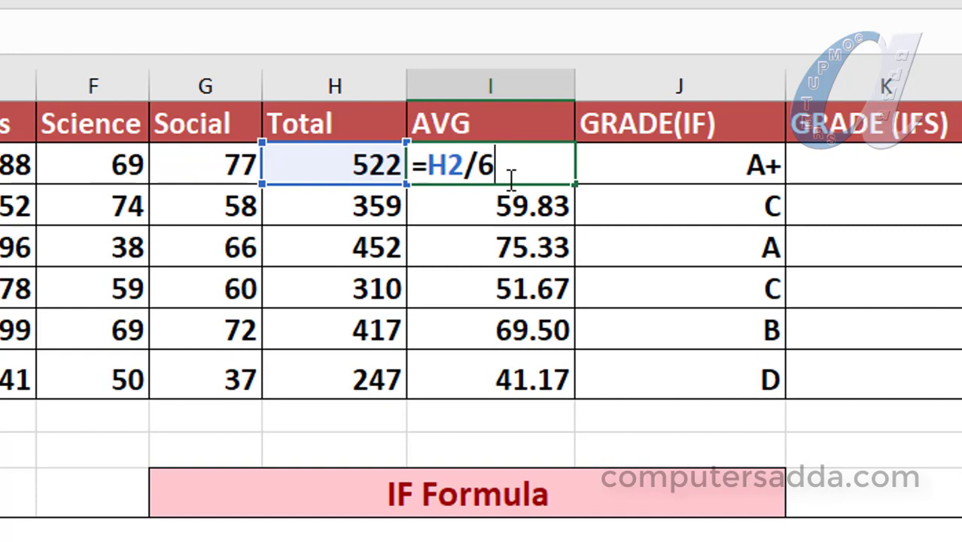
pyautogui.press('Return')
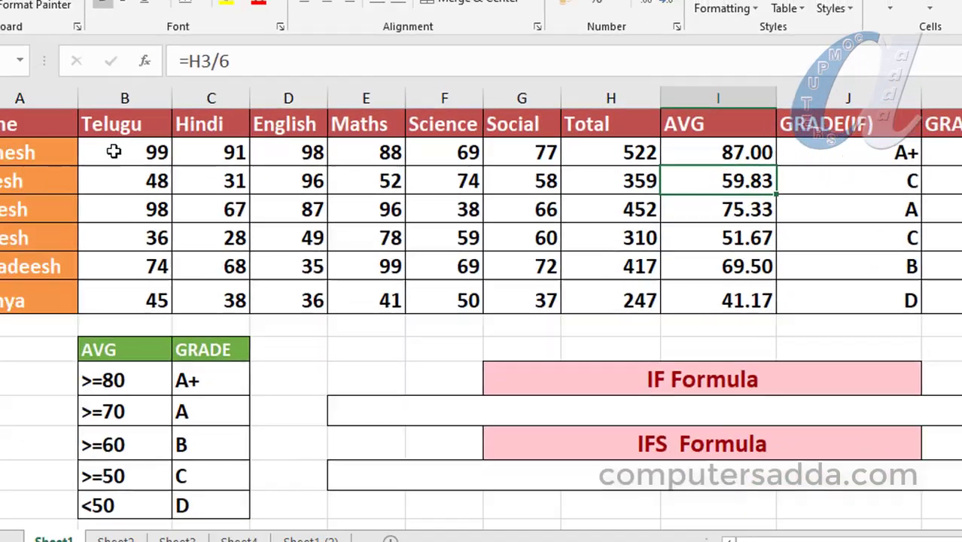
# Step: Highlight the subject marks, the AVG/GRADE criteria table and its thresholds from >=80 to <50
pyautogui.moveTo(180, 151)
pyautogui.mouseDown()
pyautogui.moveTo(527, 177)
pyautogui.moveTo(556, 280)
pyautogui.mouseUp()
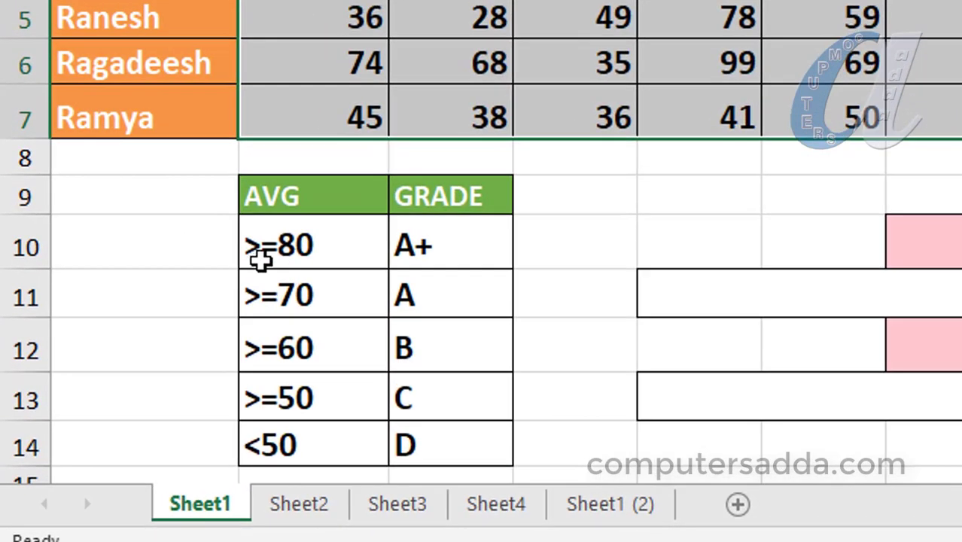
pyautogui.moveTo(259, 260); pyautogui.dragTo(436, 431)
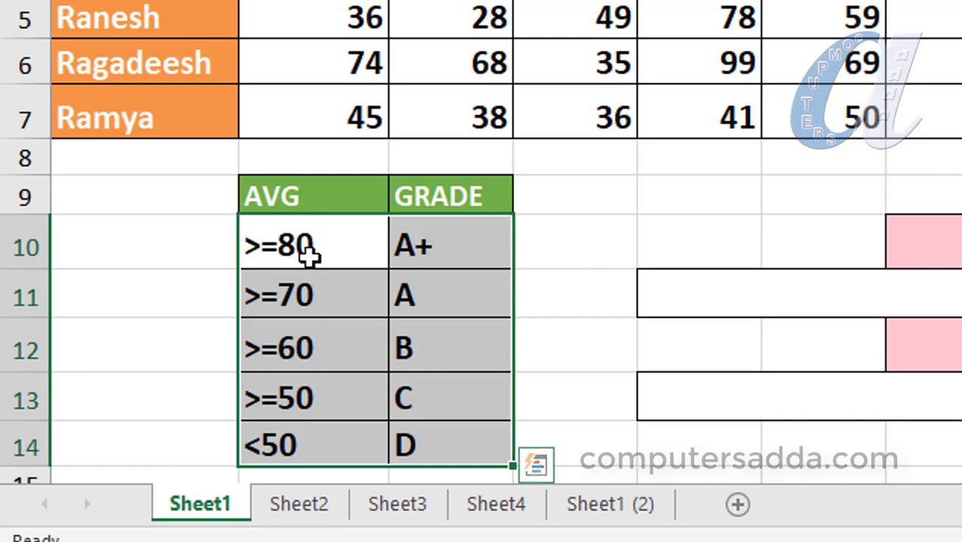
pyautogui.moveTo(313, 249); pyautogui.dragTo(313, 444)
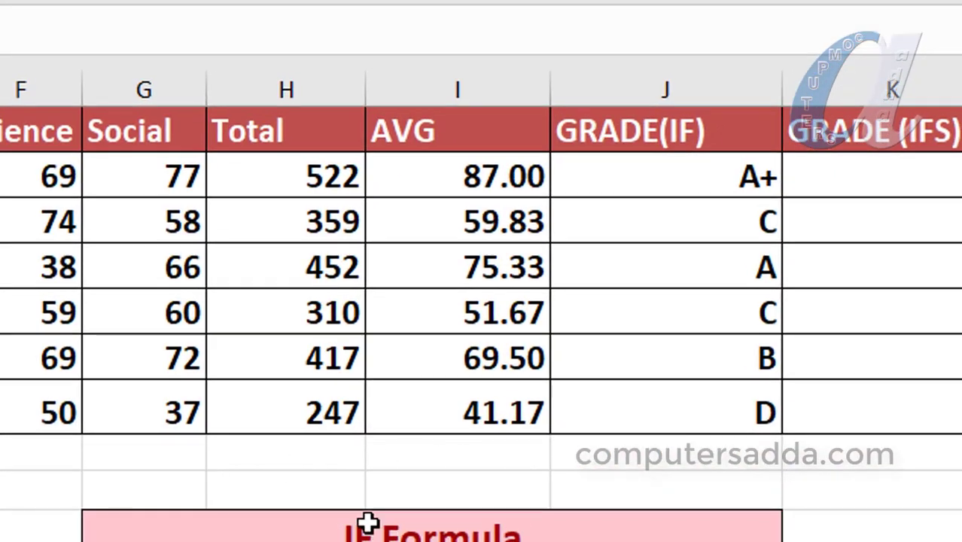
# Step: Copy J2's nested IF formula text and paste it into the row below the IF Formula heading
pyautogui.click(679, 186)
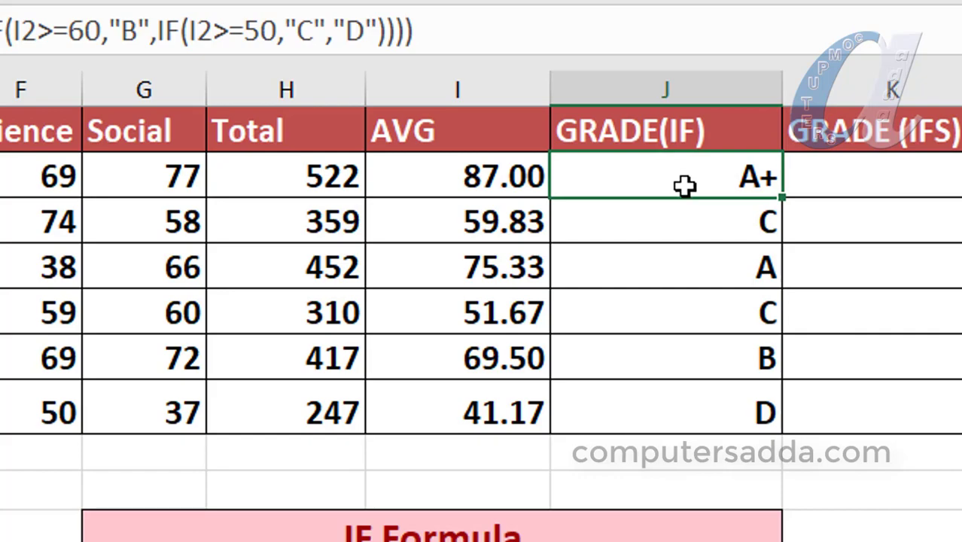
pyautogui.doubleClick(685, 185)
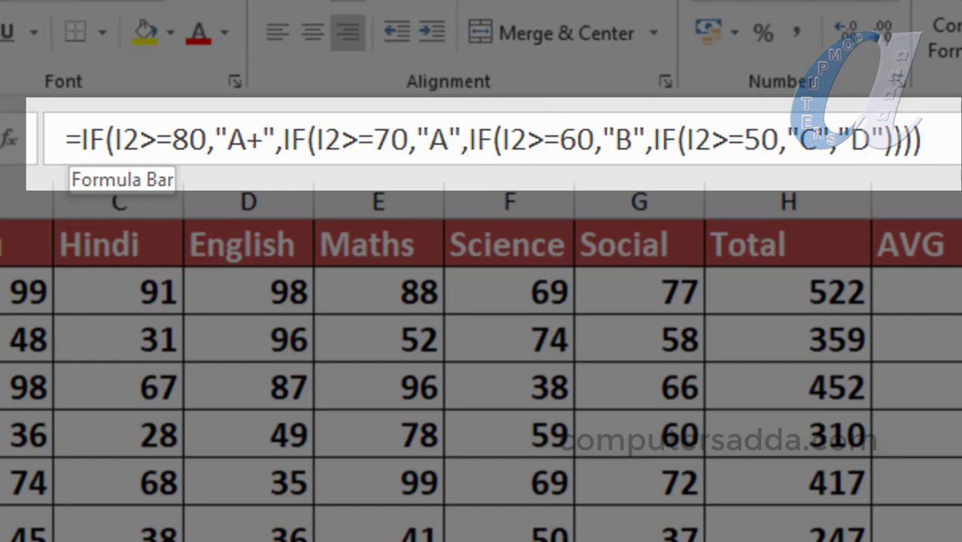
pyautogui.doubleClick(85, 140)
pyautogui.moveTo(307, 143); pyautogui.dragTo(940, 135)
pyautogui.hotkey('ctrl', 'c')
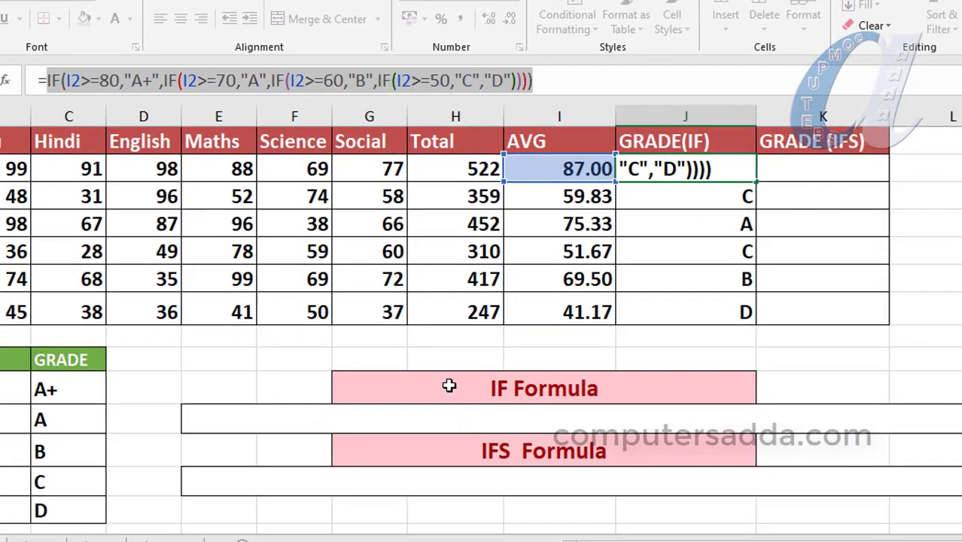
pyautogui.press('Return')
pyautogui.click(467, 416)
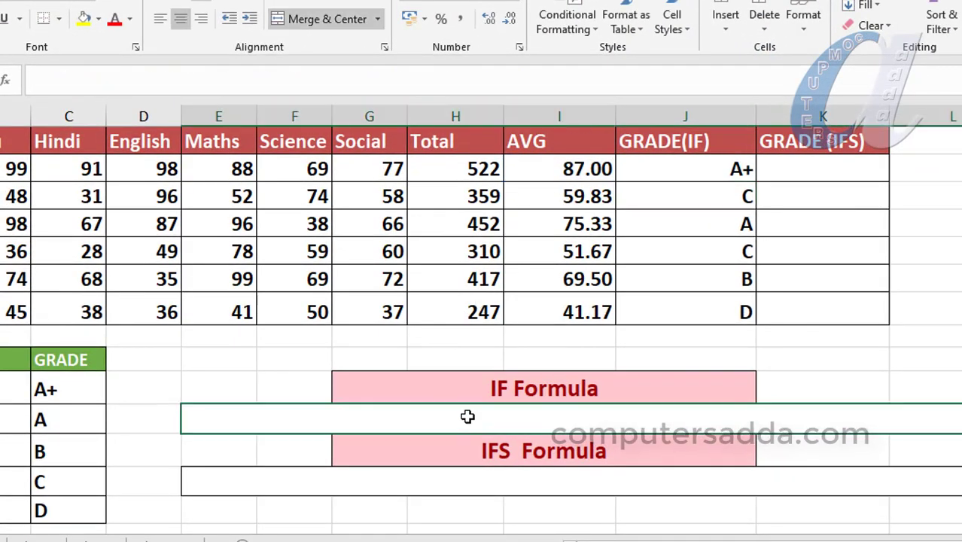
pyautogui.hotkey('ctrl', 'v')
pyautogui.click(482, 388)
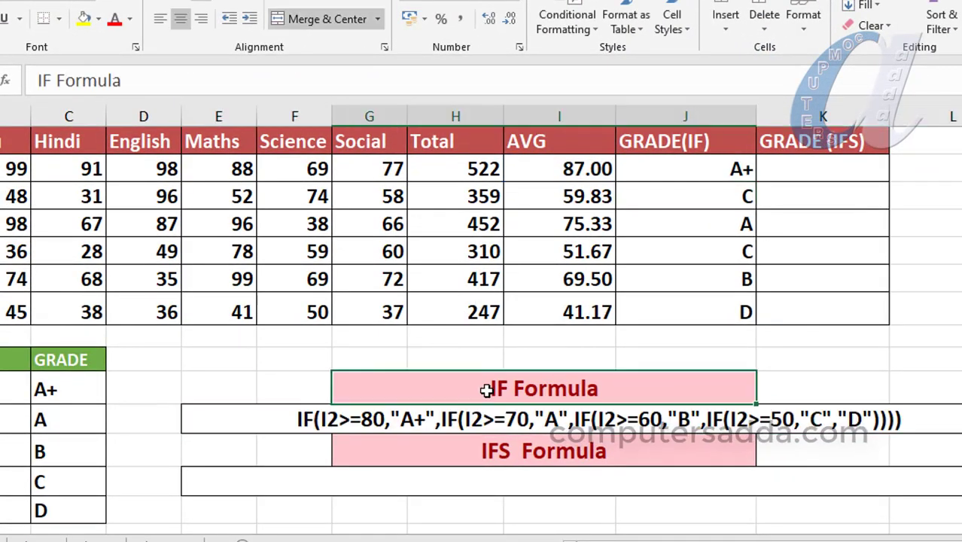
# Step: Begin K2's grading formula with =IFS, accepted from the function suggestions
pyautogui.click(399, 419)
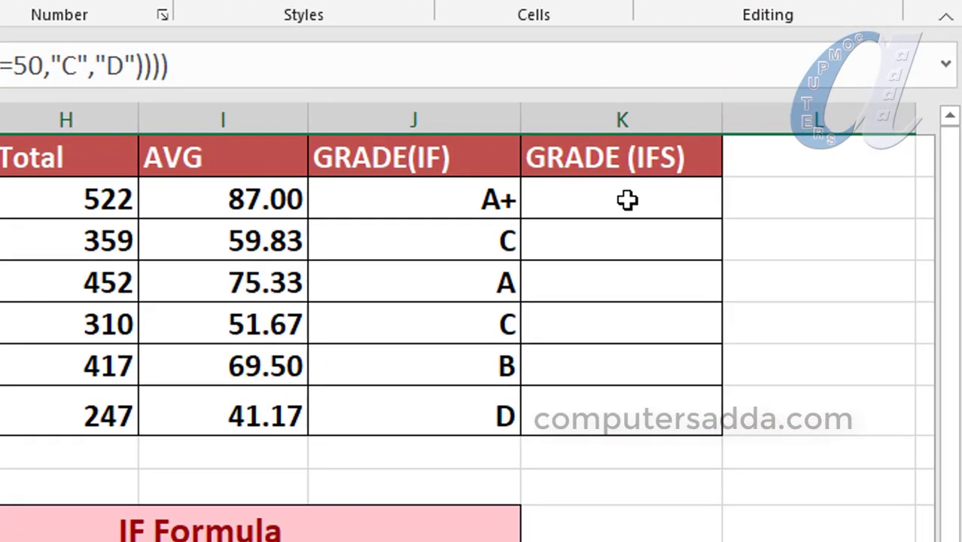
pyautogui.moveTo(625, 198); pyautogui.dragTo(611, 407)
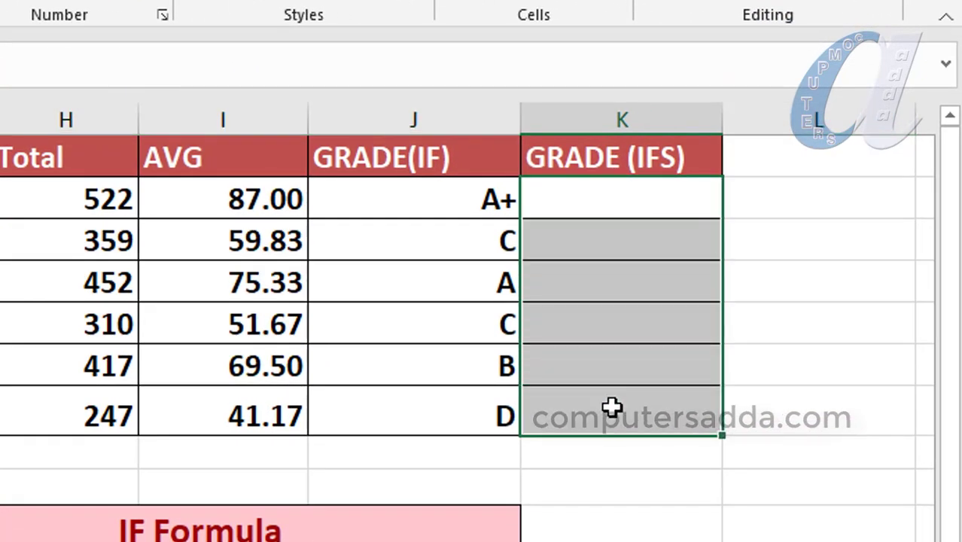
pyautogui.click(577, 198)
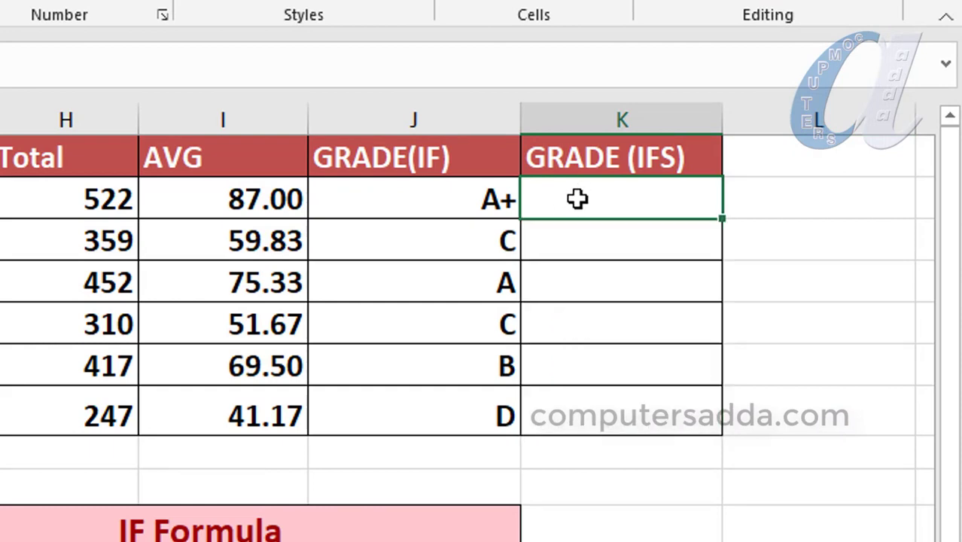
pyautogui.write('=')
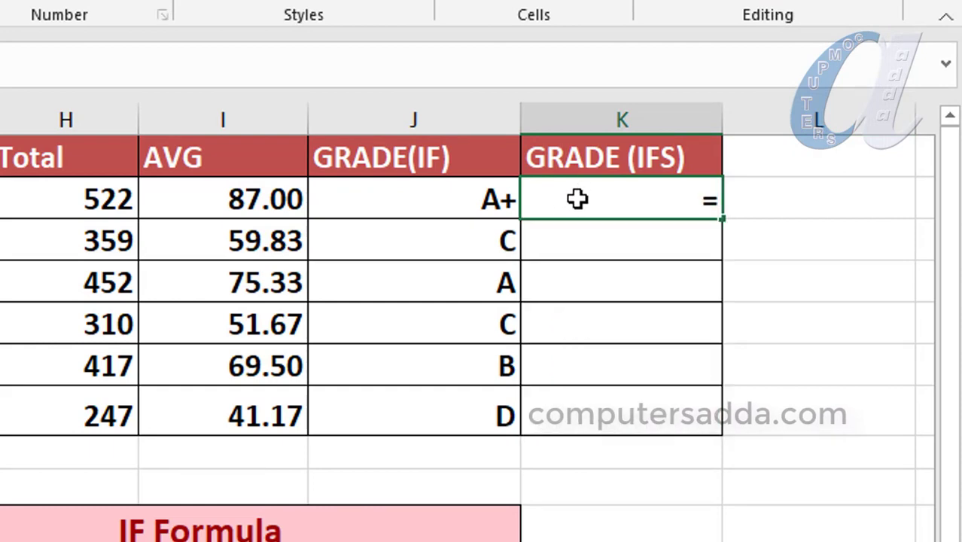
pyautogui.write('ifs')
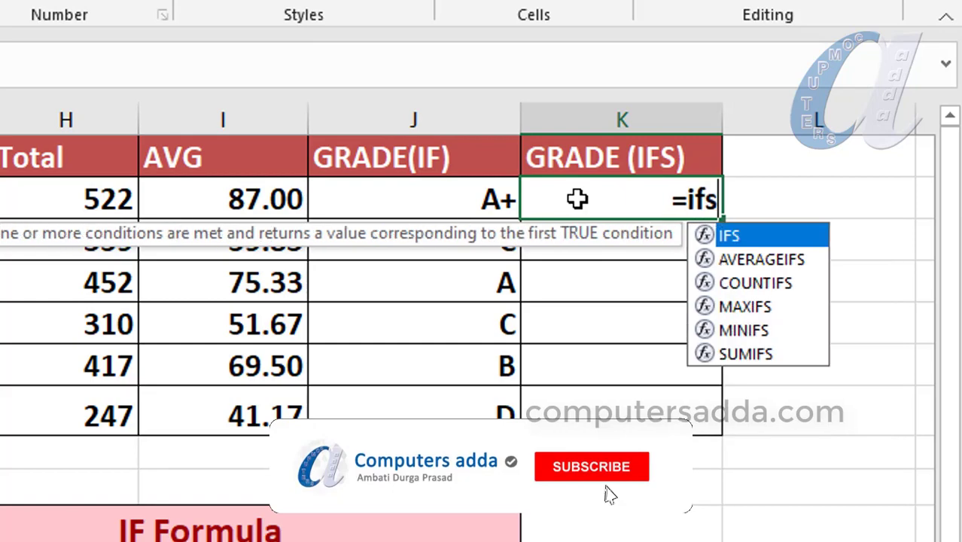
pyautogui.press('Tab')
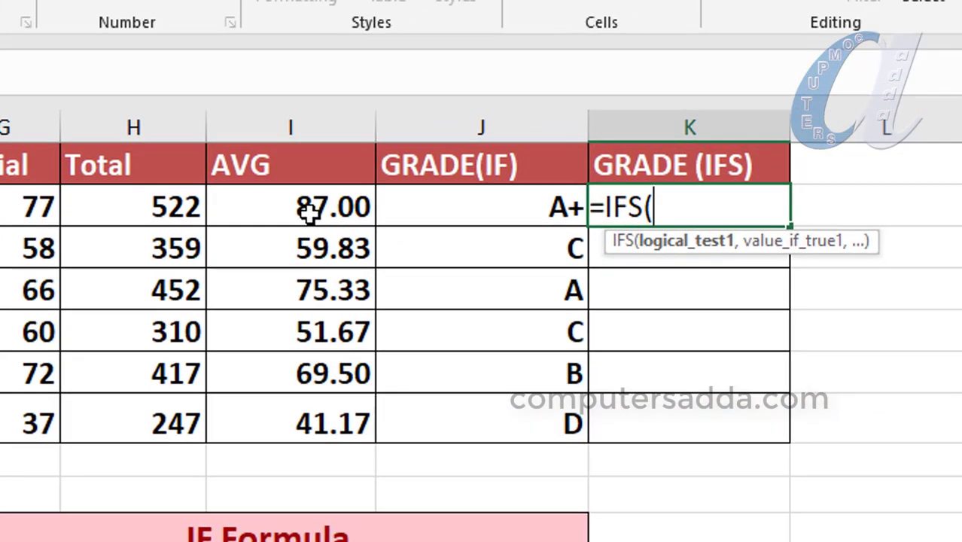
# Step: Add the tests I2>=80 for "A+", I2>=70 for "A" and I2>=60 for "B" to K2's IFS formula
pyautogui.click(308, 213)
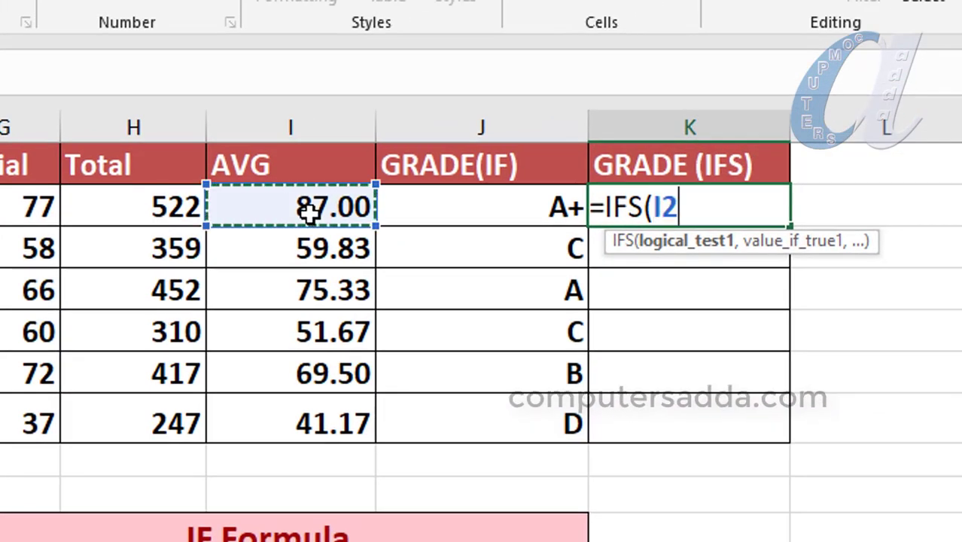
pyautogui.write('>')
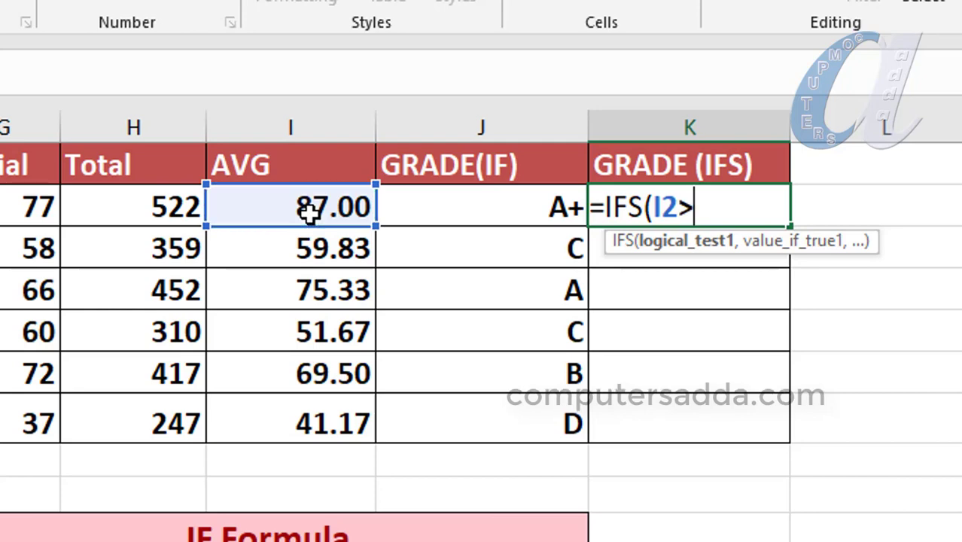
pyautogui.write('=8')
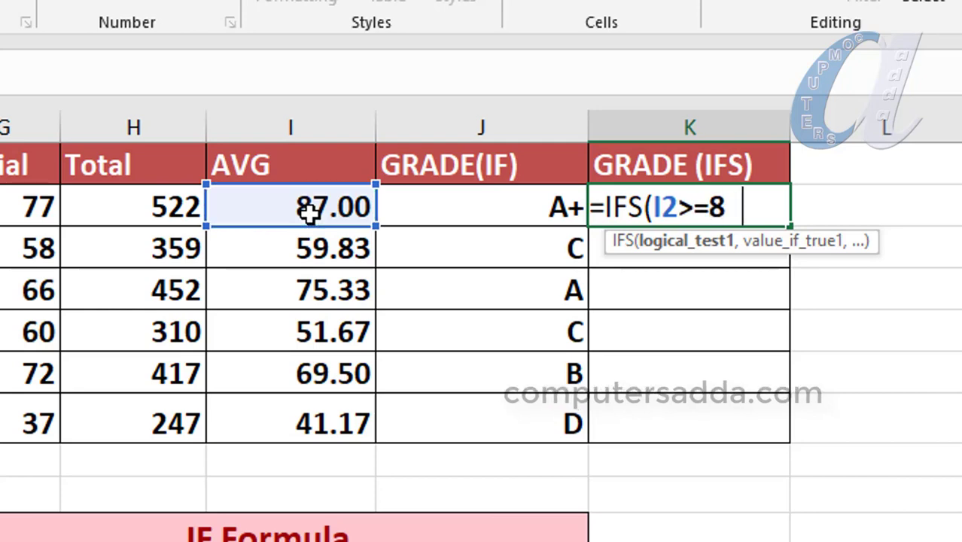
pyautogui.write('0,')
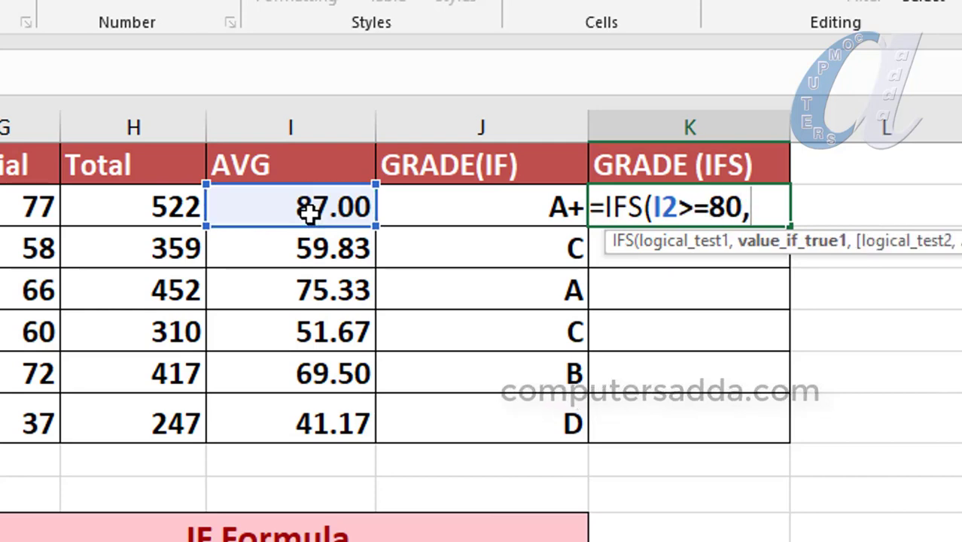
pyautogui.write('"A+')
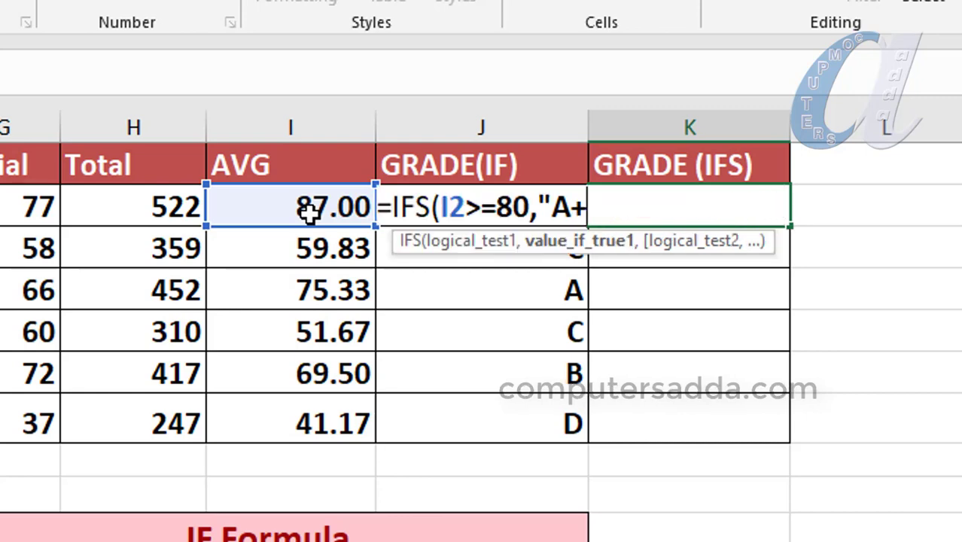
pyautogui.write('"')
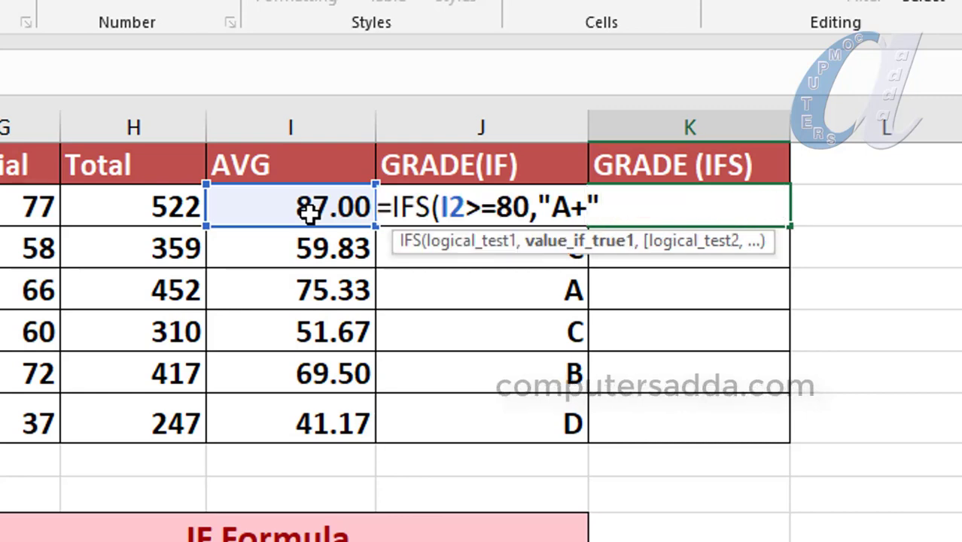
pyautogui.write(',')
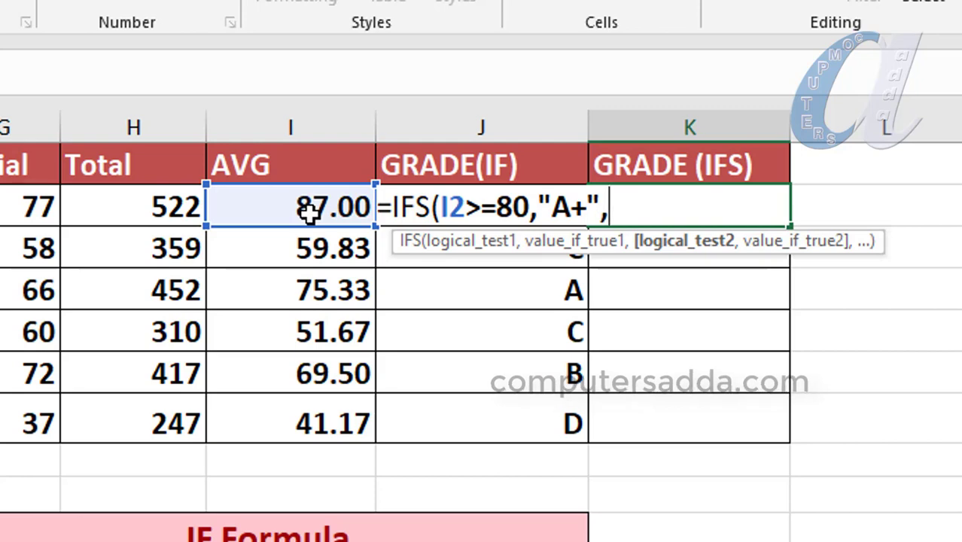
pyautogui.click(301, 205)
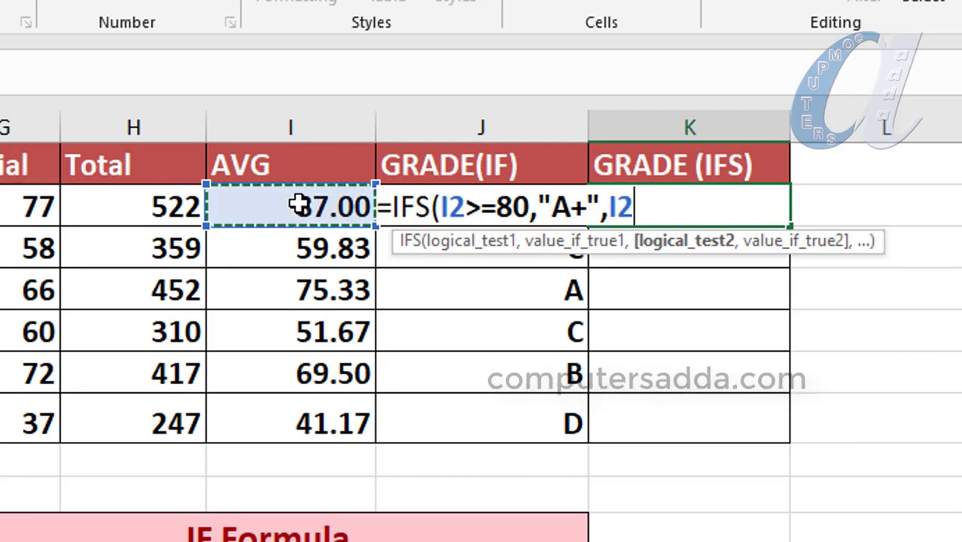
pyautogui.write('>=')
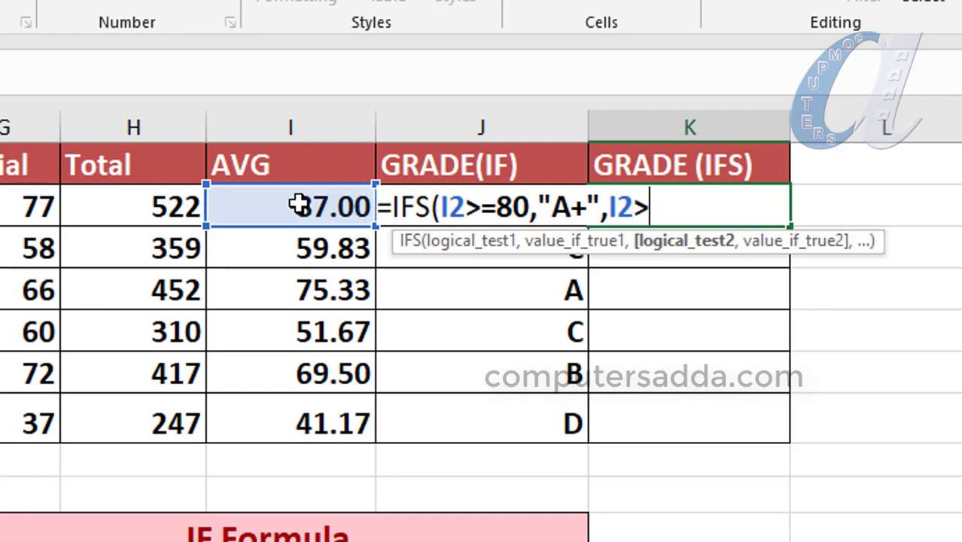
pyautogui.write('7')
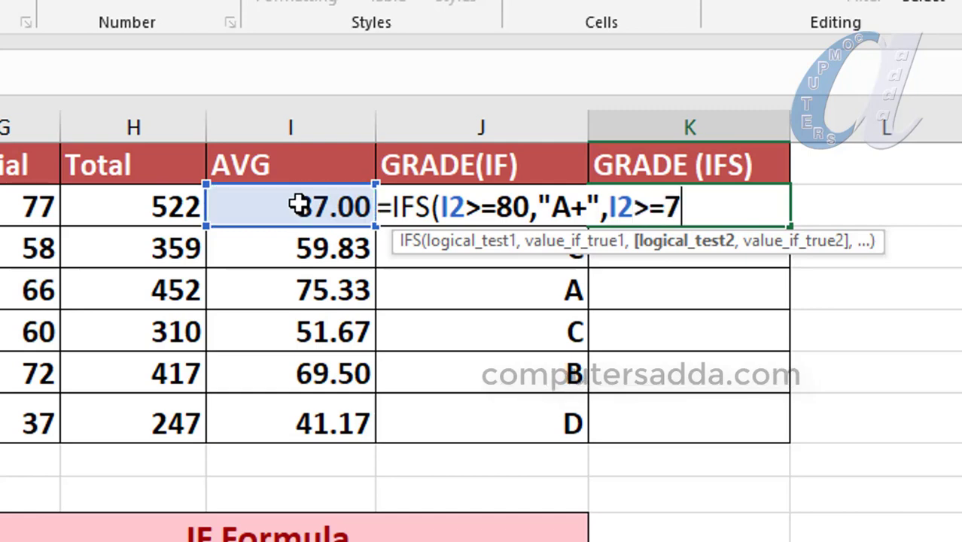
pyautogui.write('0,')
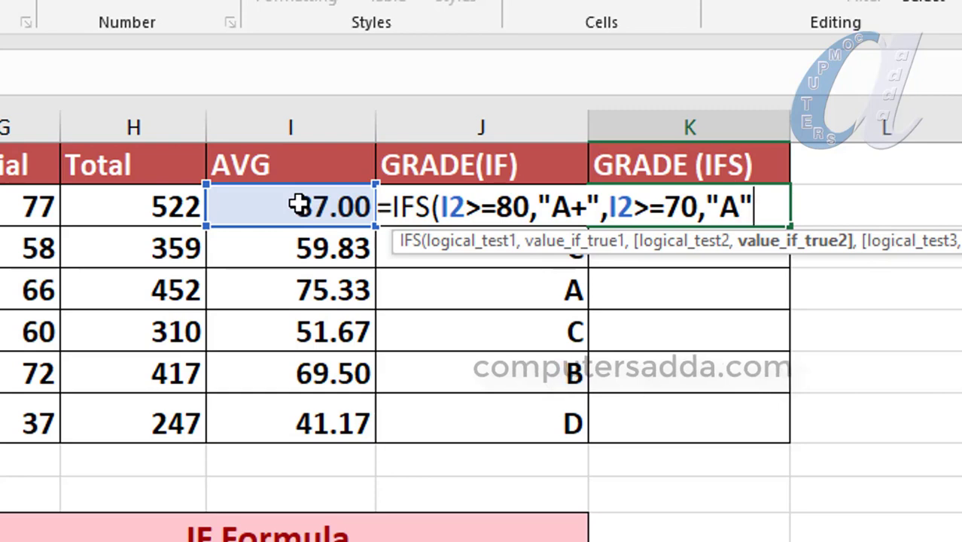
pyautogui.write(',')
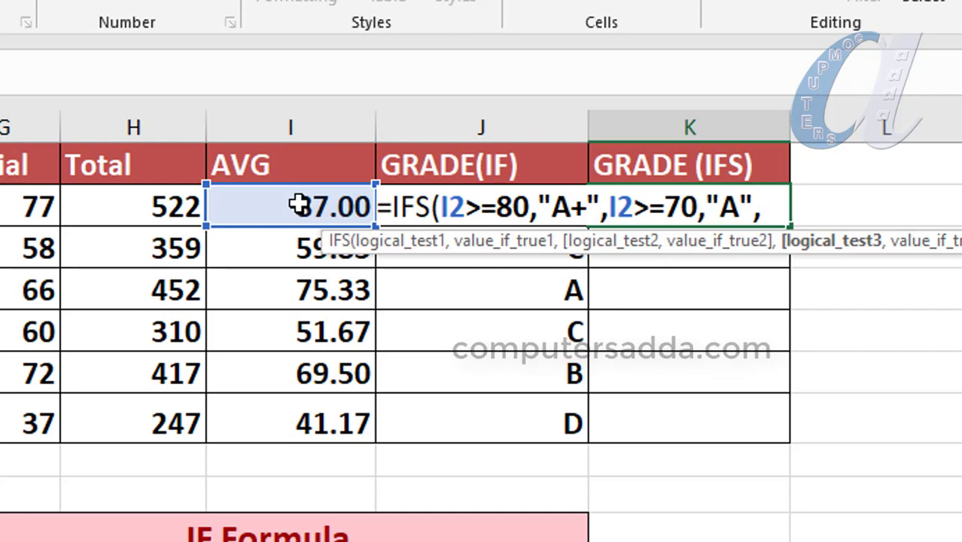
pyautogui.click(300, 204)
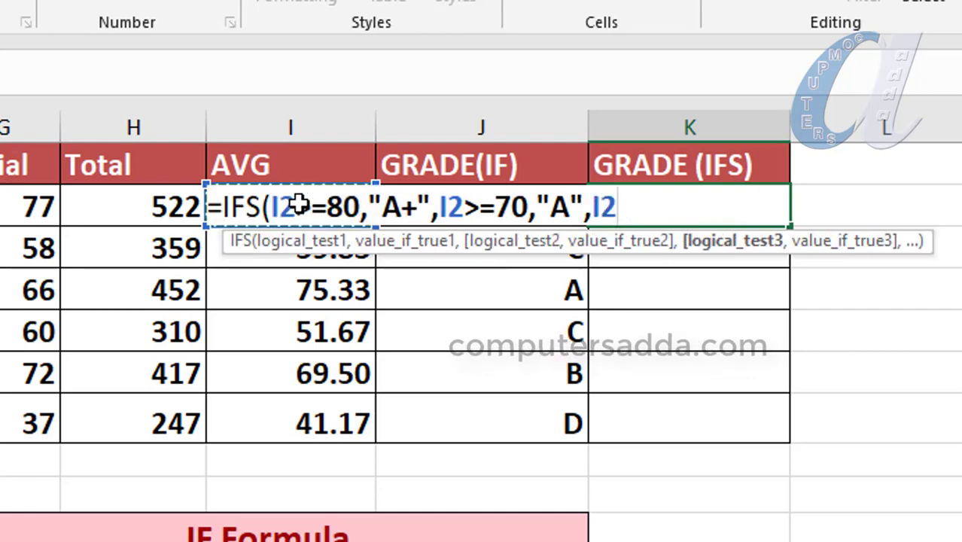
pyautogui.write('>=')
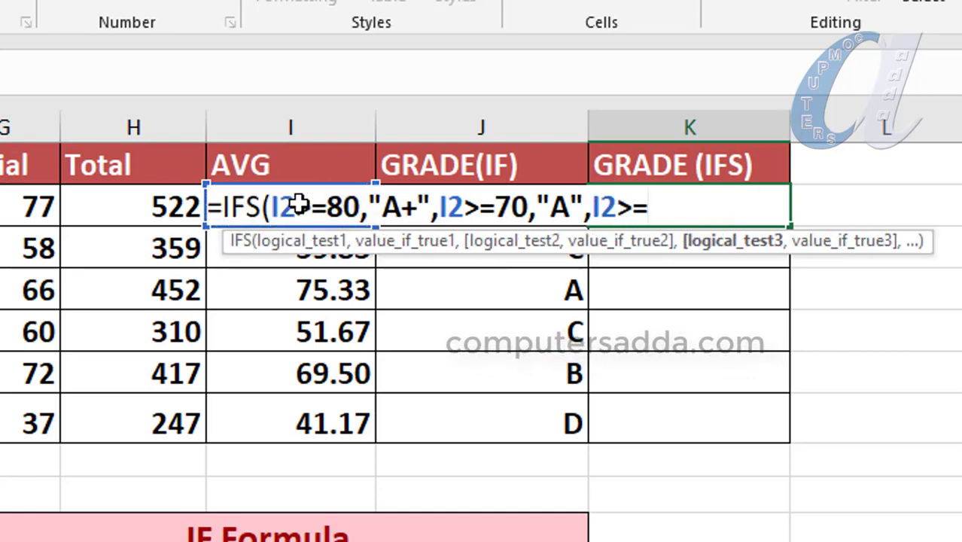
pyautogui.write('60')
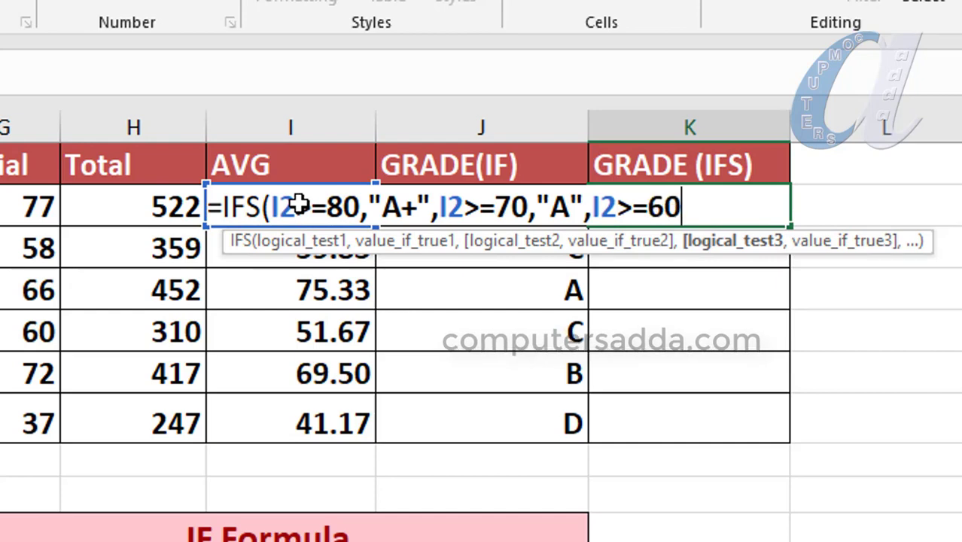
pyautogui.write(',"')
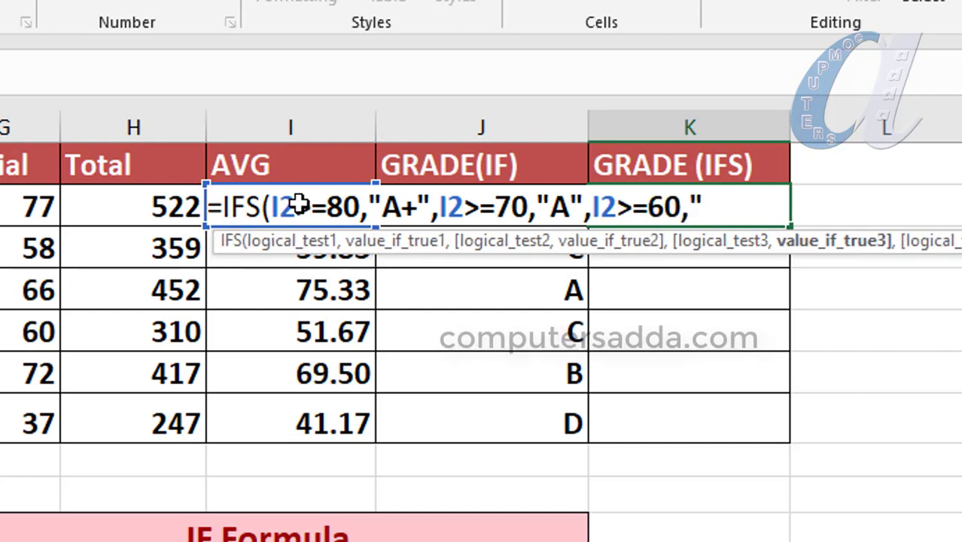
pyautogui.write('B')
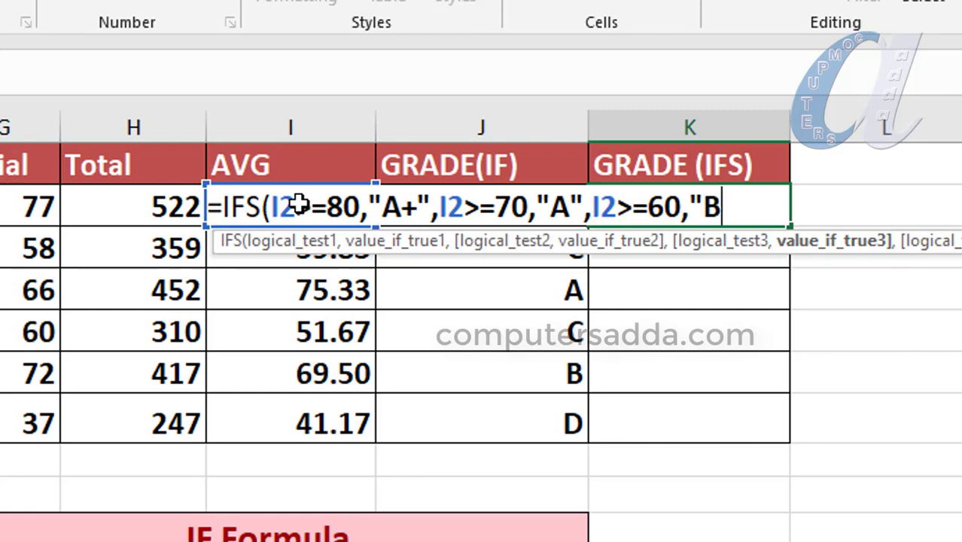
pyautogui.write('",')
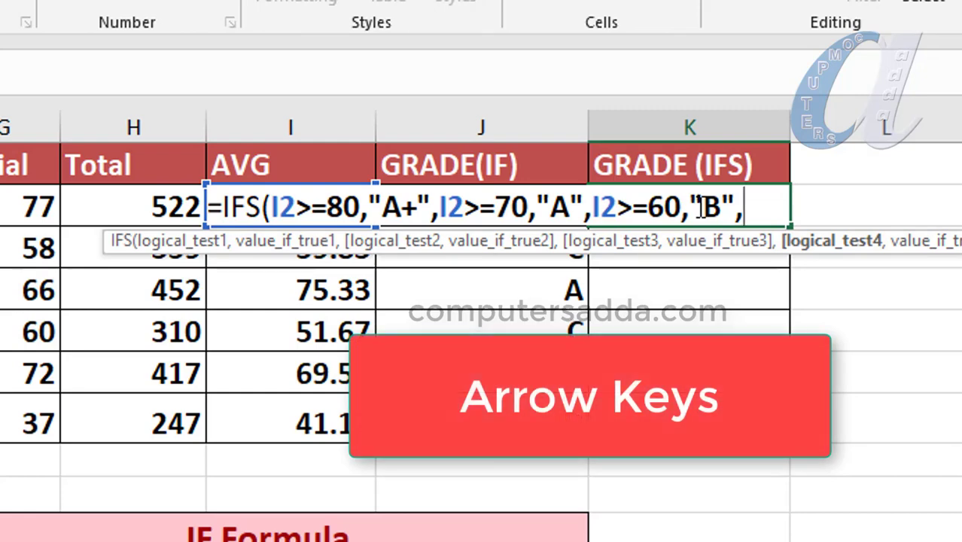
# Step: Finish K2's IFS formula with I2>=50 for "C" and I2<50 for "D", then close it
pyautogui.press('Left')
pyautogui.press('Left')
pyautogui.press('Down')
pyautogui.press('Down')
pyautogui.press('Down')
pyautogui.press('Down')
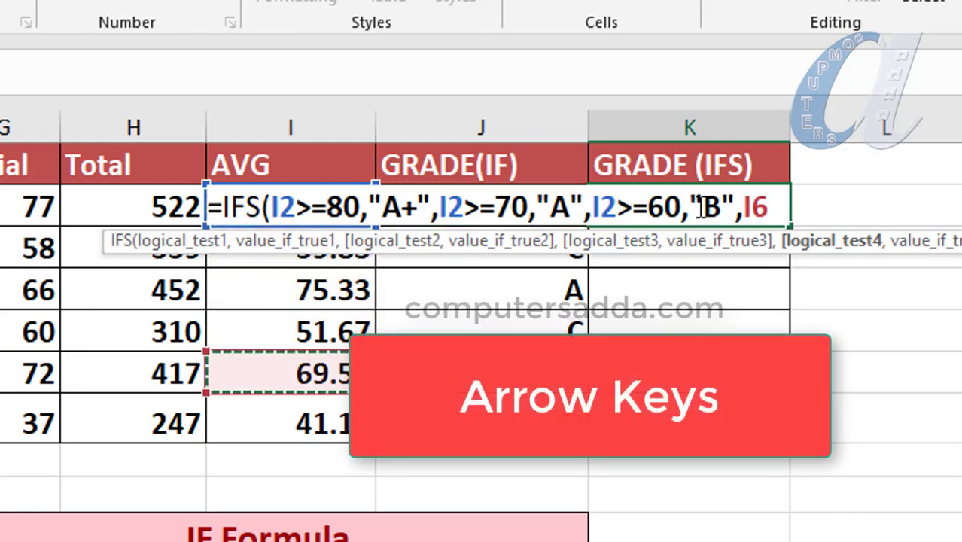
pyautogui.press('Up')
pyautogui.press('Up')
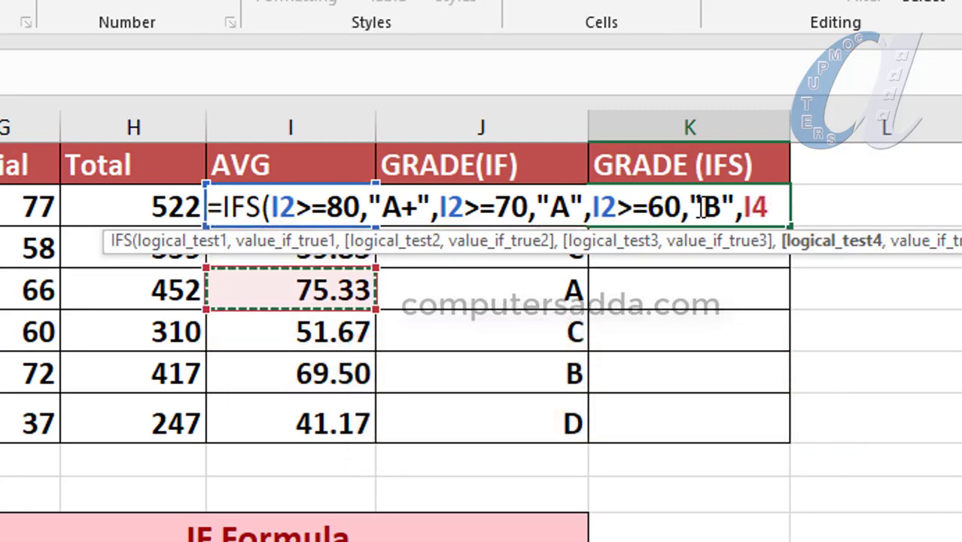
pyautogui.press('Up')
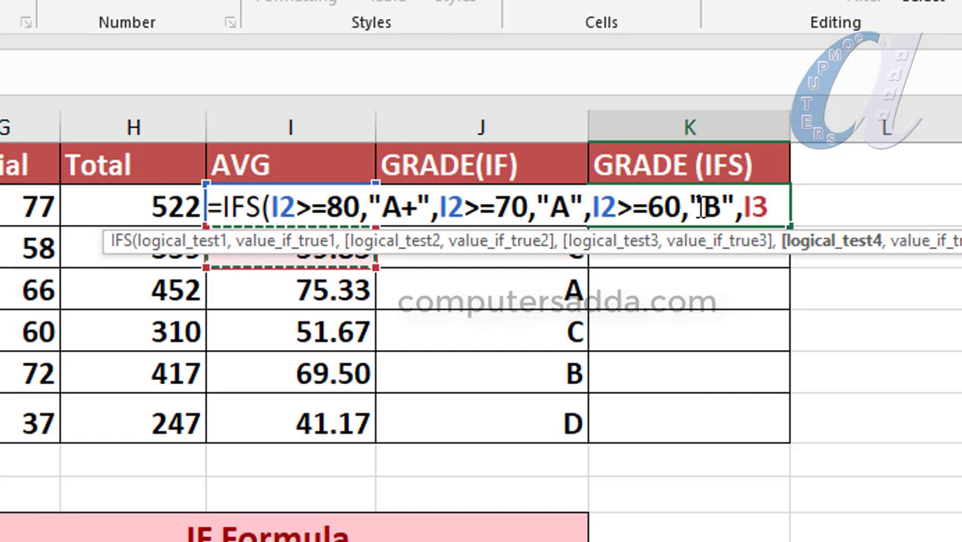
pyautogui.press('Up')
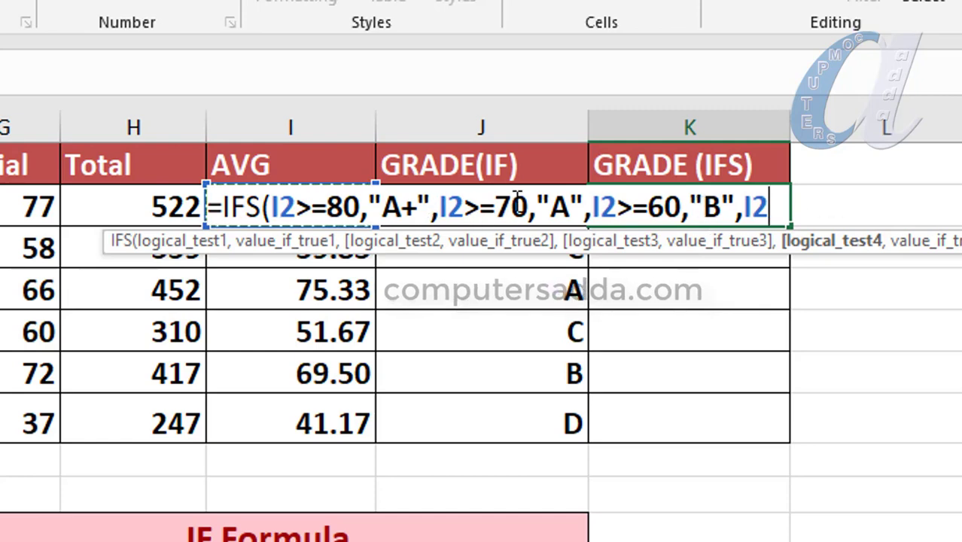
pyautogui.write('>')
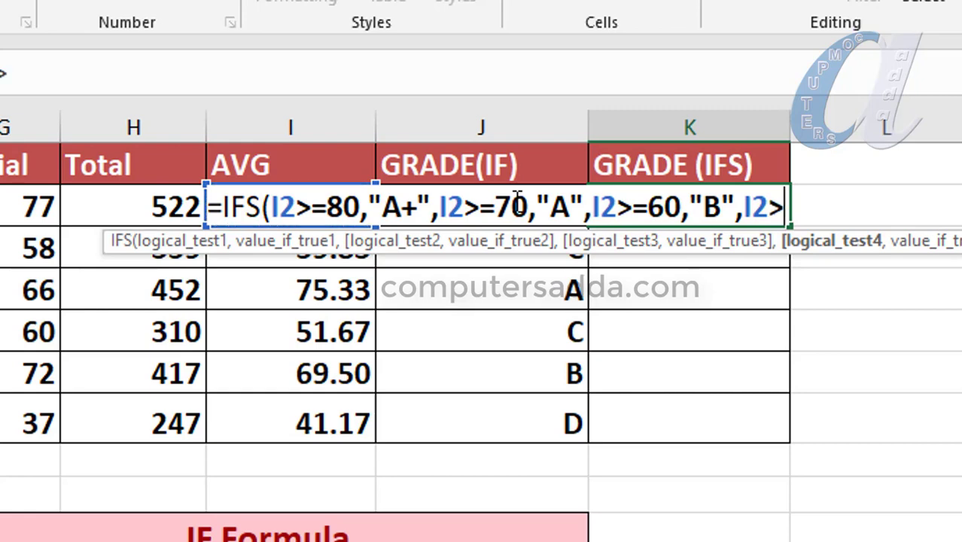
pyautogui.write('=')
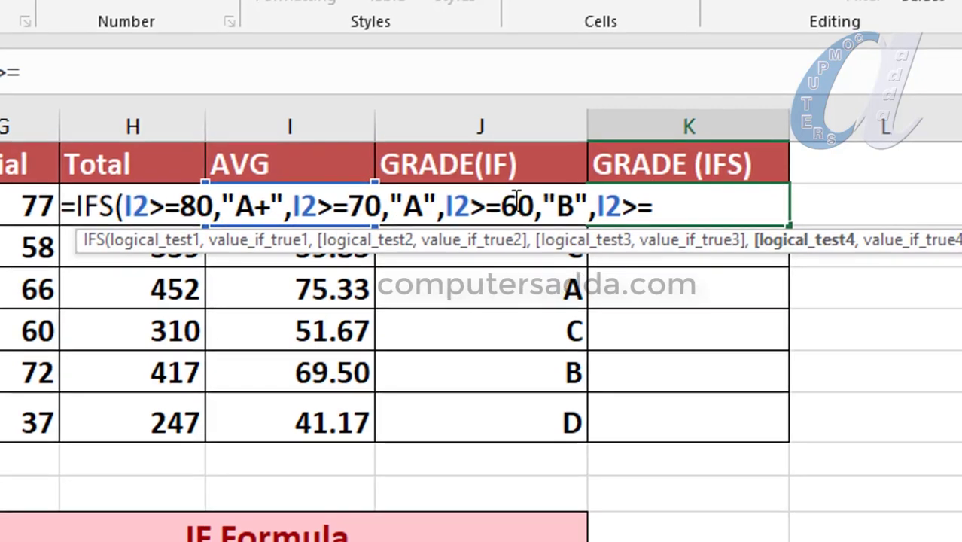
pyautogui.write('50,')
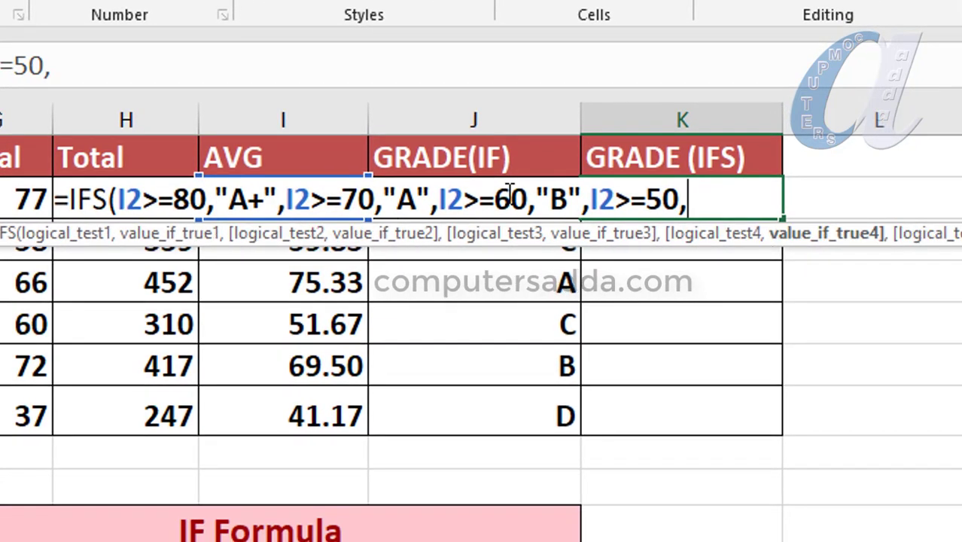
pyautogui.write('"C')
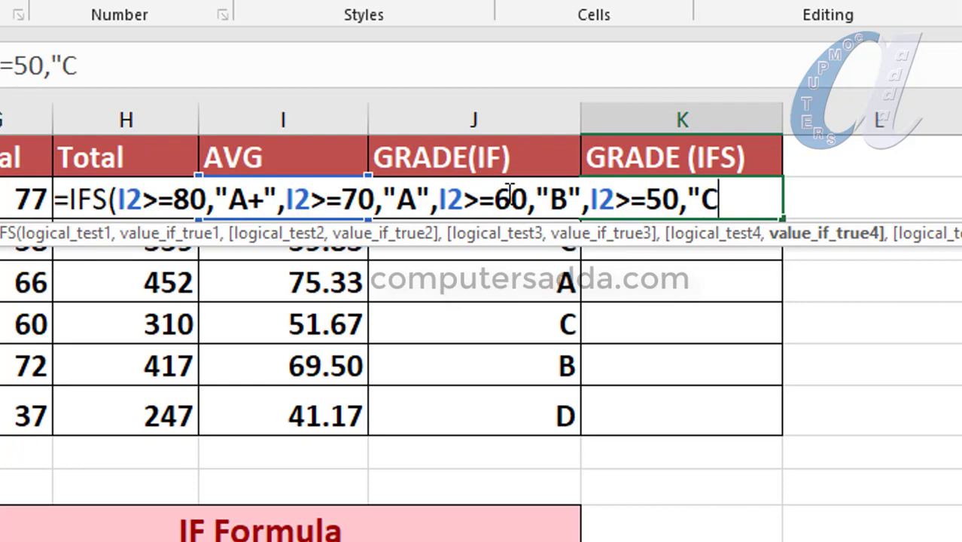
pyautogui.write(',')
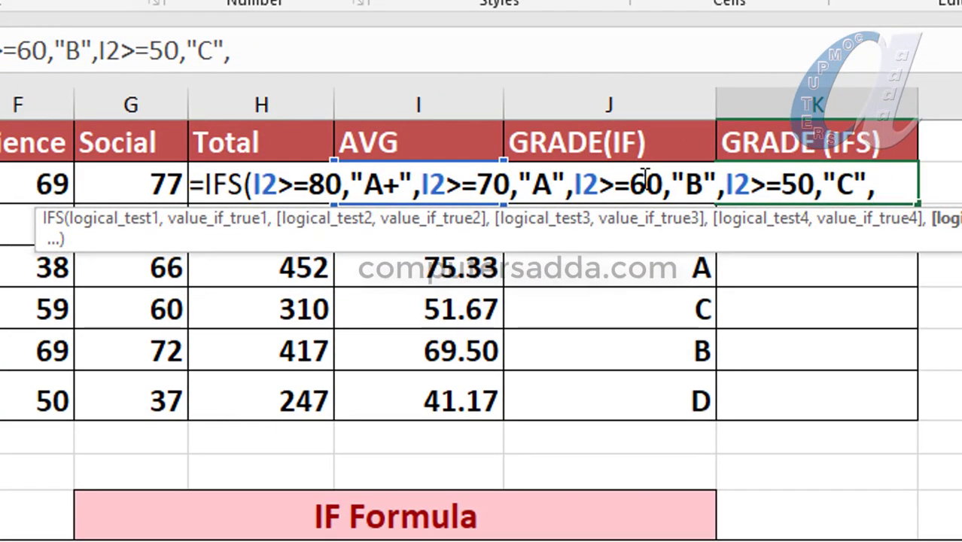
pyautogui.write('i2')
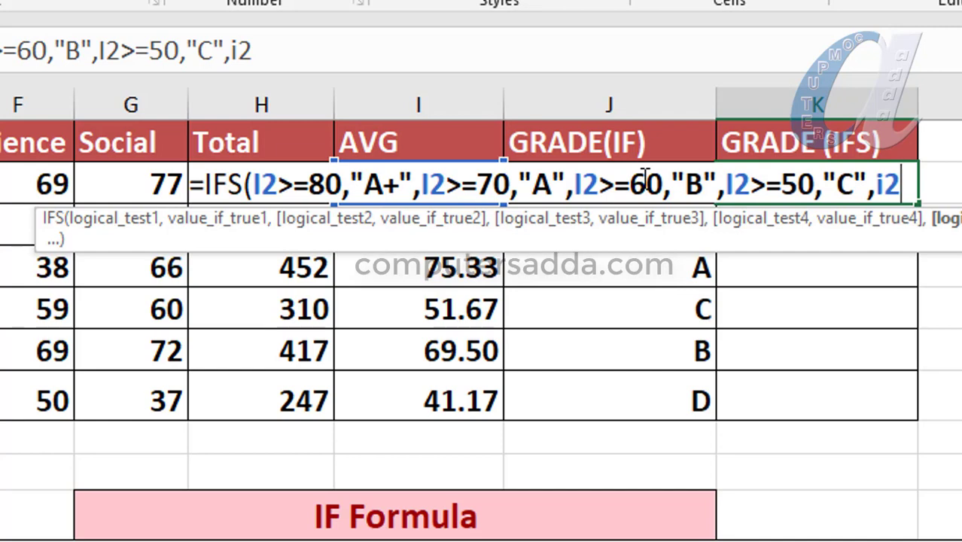
pyautogui.write('<')
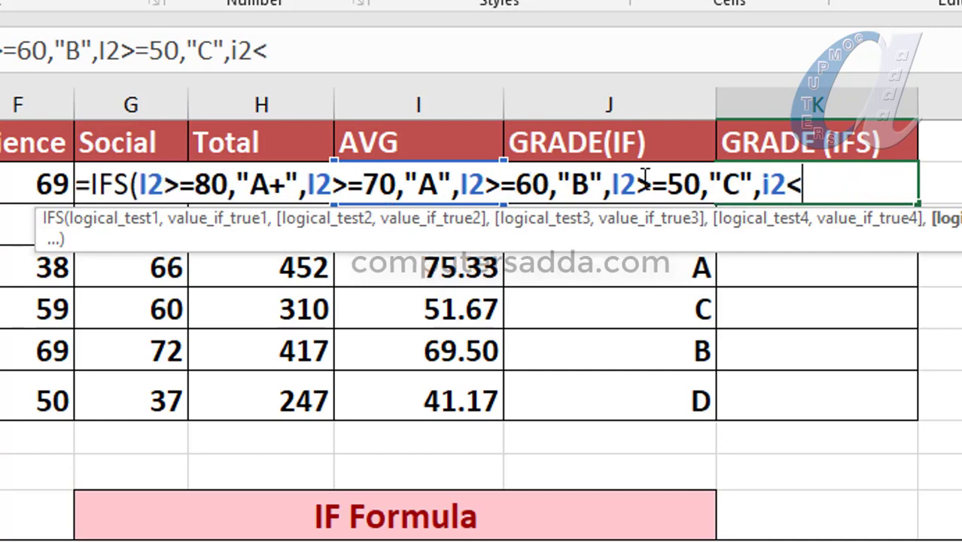
pyautogui.write('50')
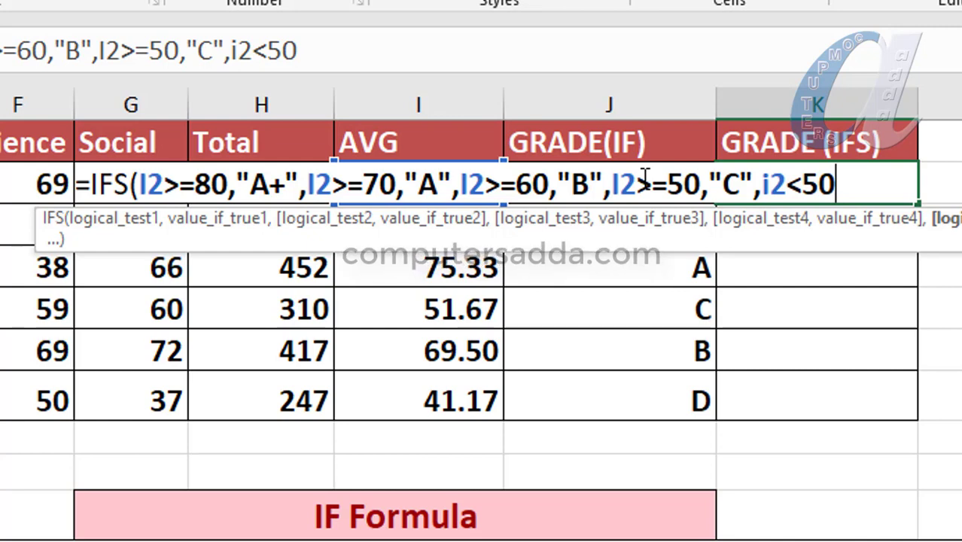
pyautogui.write(',"')
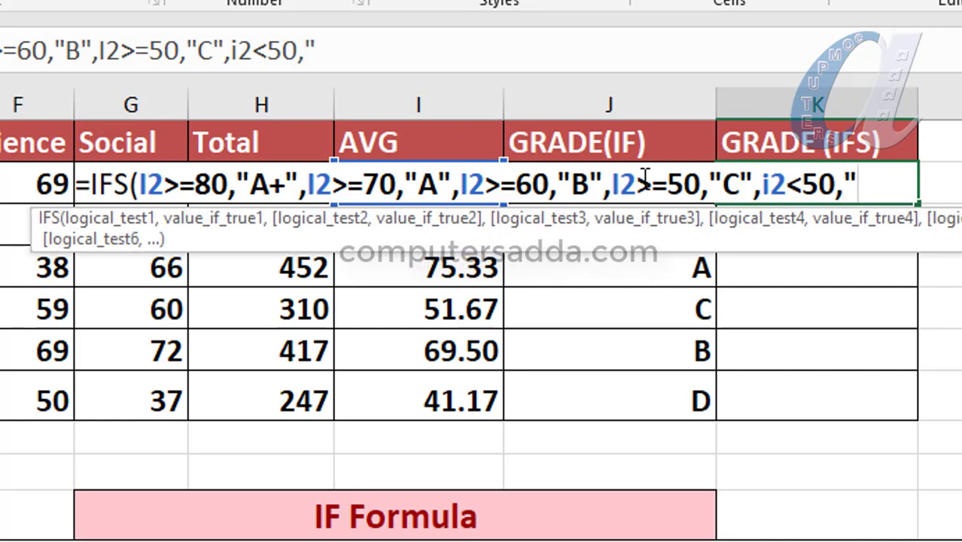
pyautogui.write('D"')
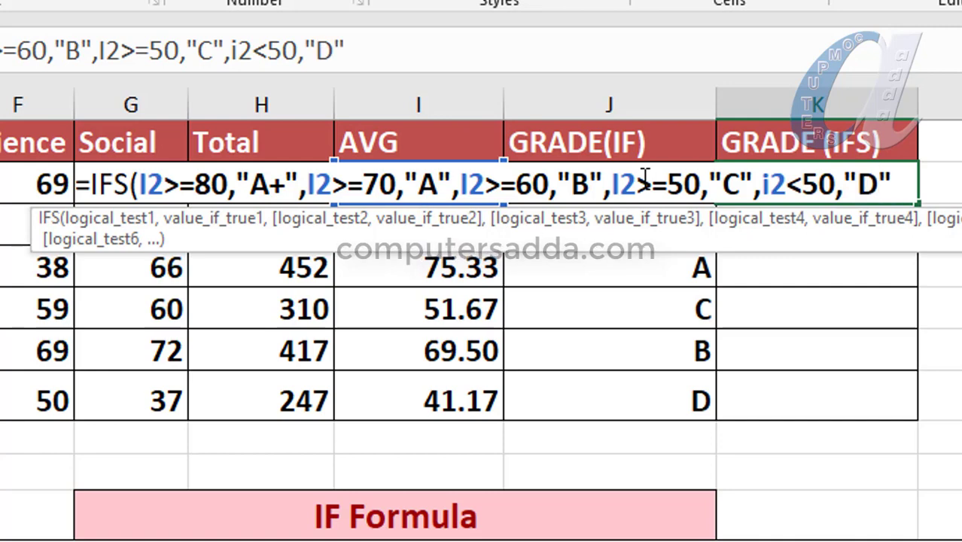
pyautogui.write(')')
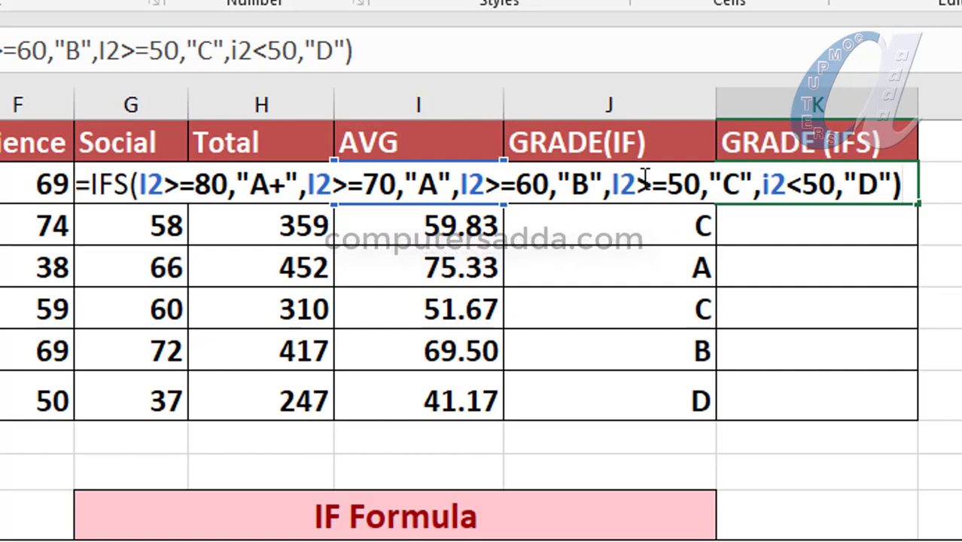
# Step: Commit K2's IFS formula and fill it down to K7, giving A+, C, A, C, B, D
pyautogui.press('Return')
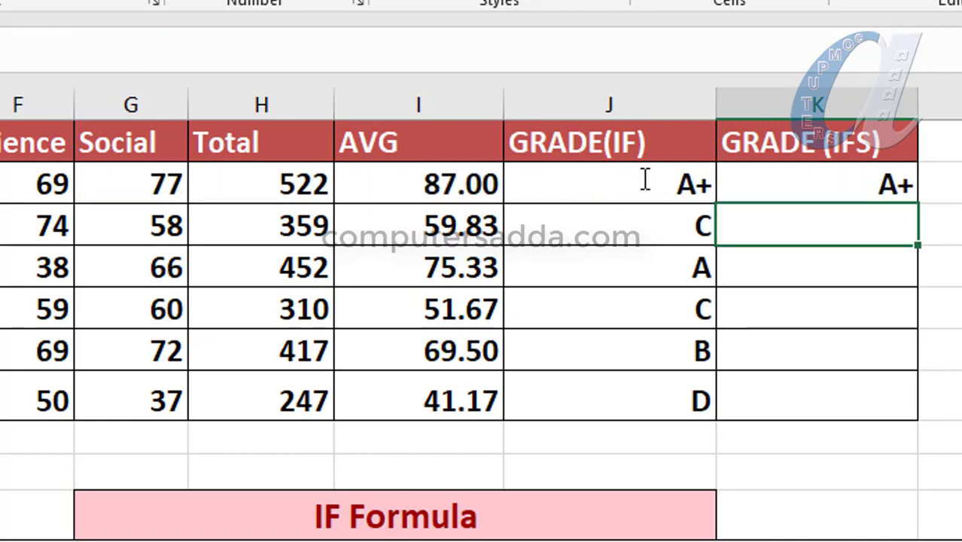
pyautogui.click(828, 188)
pyautogui.moveTo(917, 201); pyautogui.dragTo(885, 408)
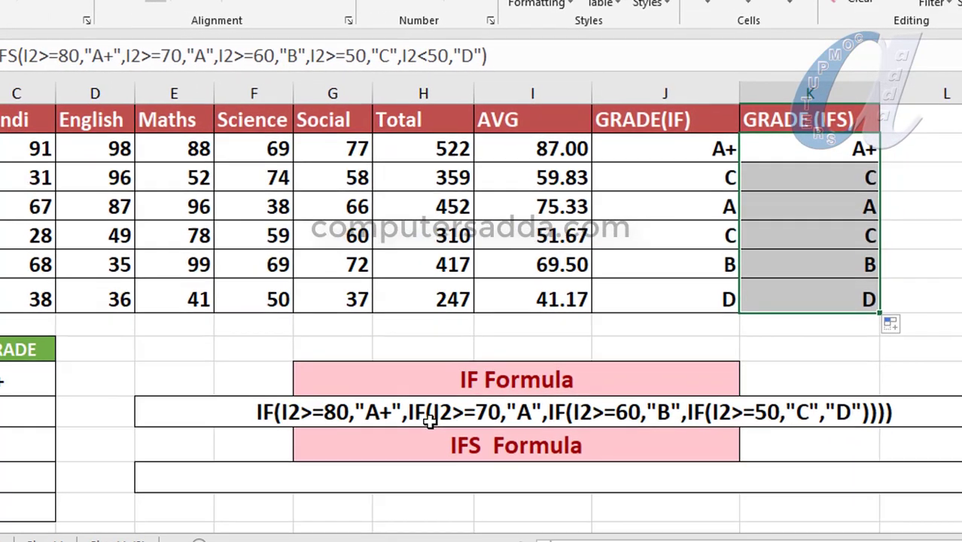
# Step: Copy K2's IFS formula text and paste it into the merged cell under the IFS Formula heading
pyautogui.doubleClick(835, 154)
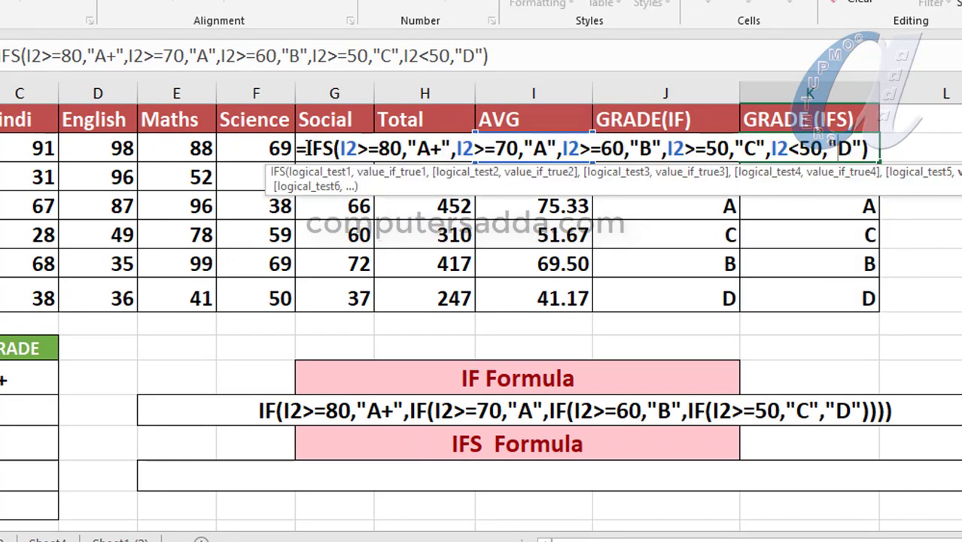
pyautogui.moveTo(308, 145); pyautogui.dragTo(867, 150)
pyautogui.hotkey('ctrl', 'c')
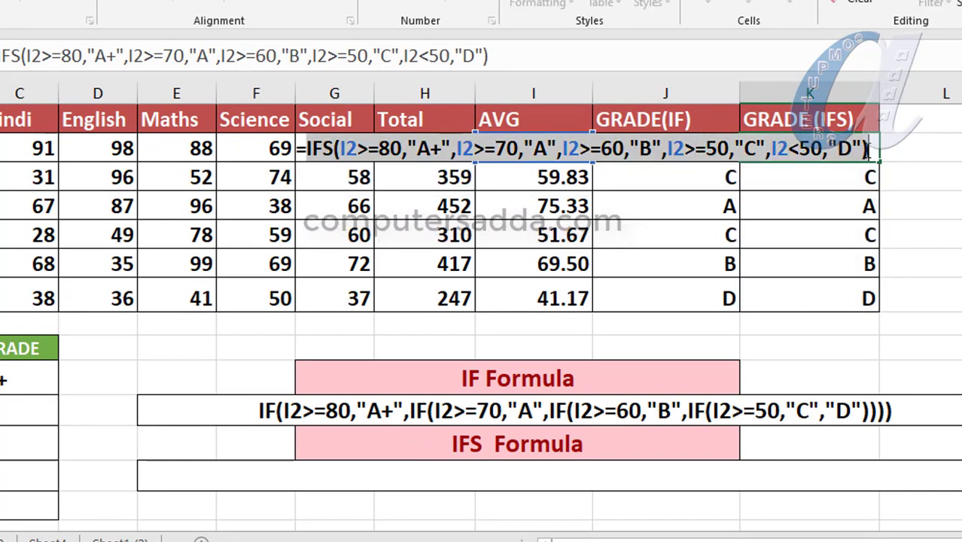
pyautogui.press('Return')
pyautogui.click(501, 481)
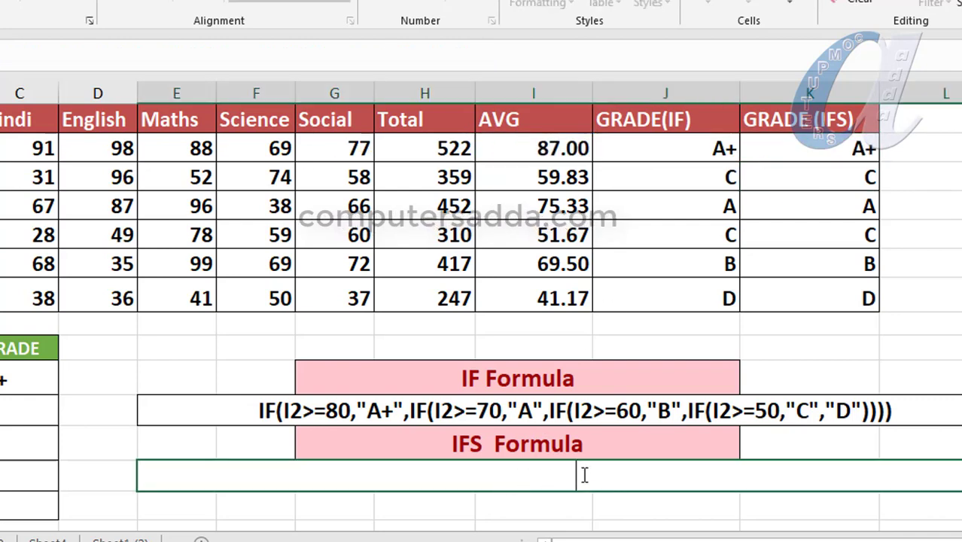
pyautogui.hotkey('ctrl', 'v')
pyautogui.press('Return')
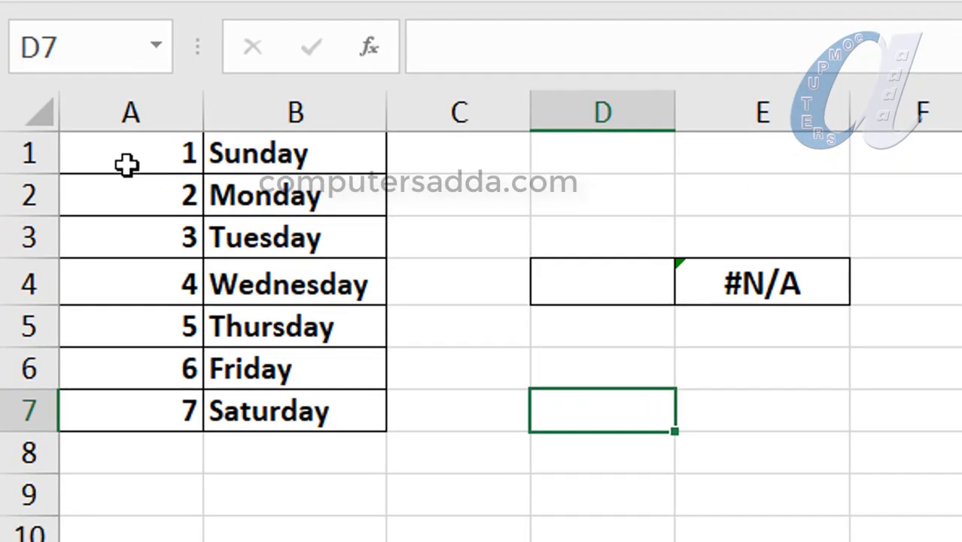
# Step: Review the day-number and weekday list, then enter 5 in D4 so E4 shows Thursday
pyautogui.click(128, 162)
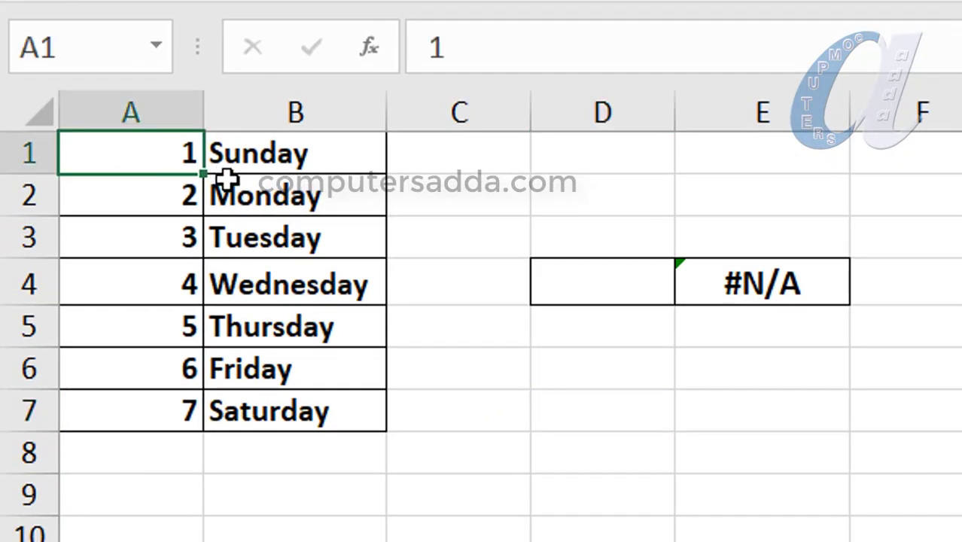
pyautogui.moveTo(226, 177); pyautogui.dragTo(254, 404)
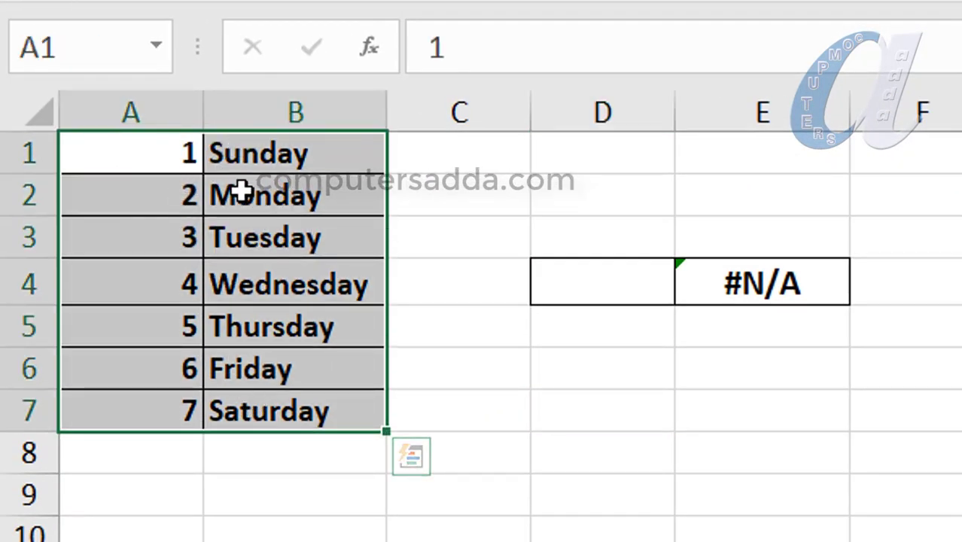
pyautogui.click(135, 164)
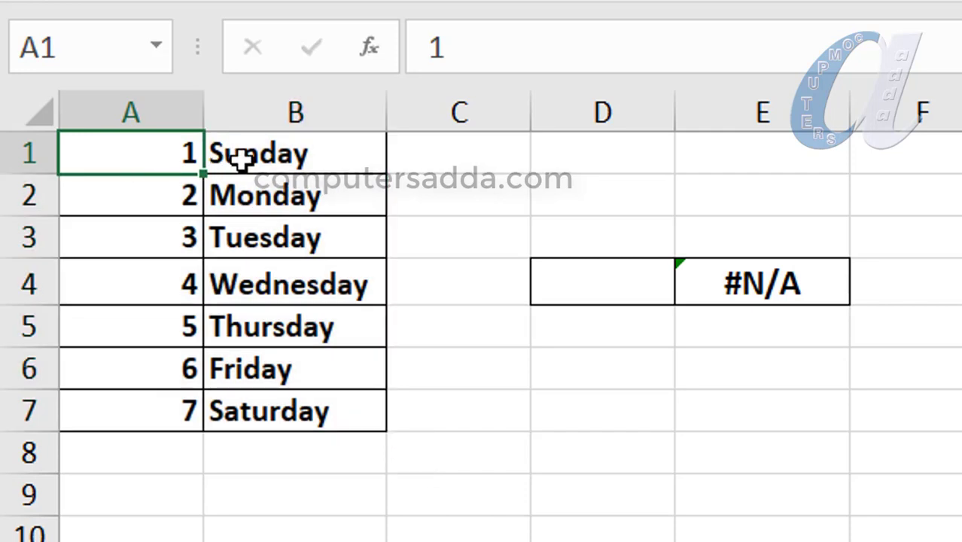
pyautogui.click(241, 158)
pyautogui.click(167, 197)
pyautogui.click(289, 198)
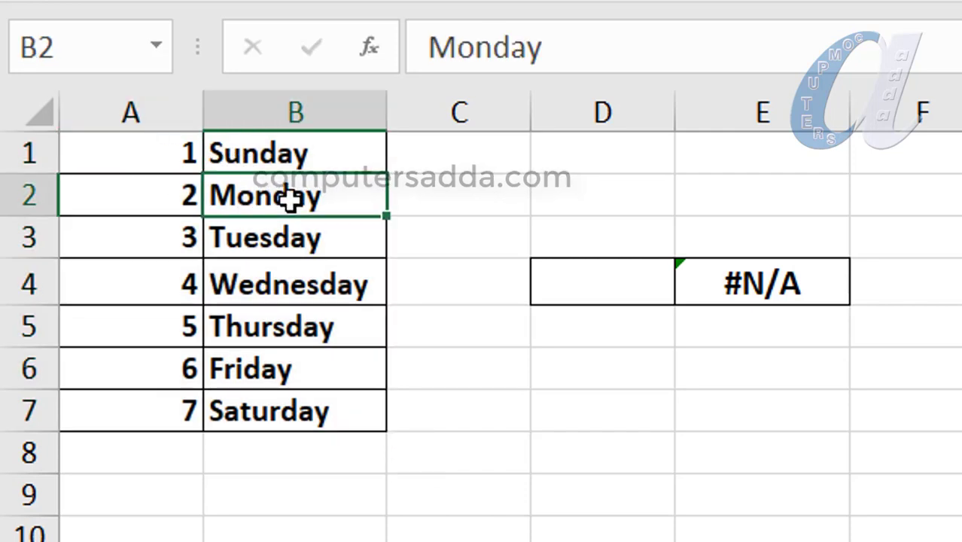
pyautogui.click(584, 281)
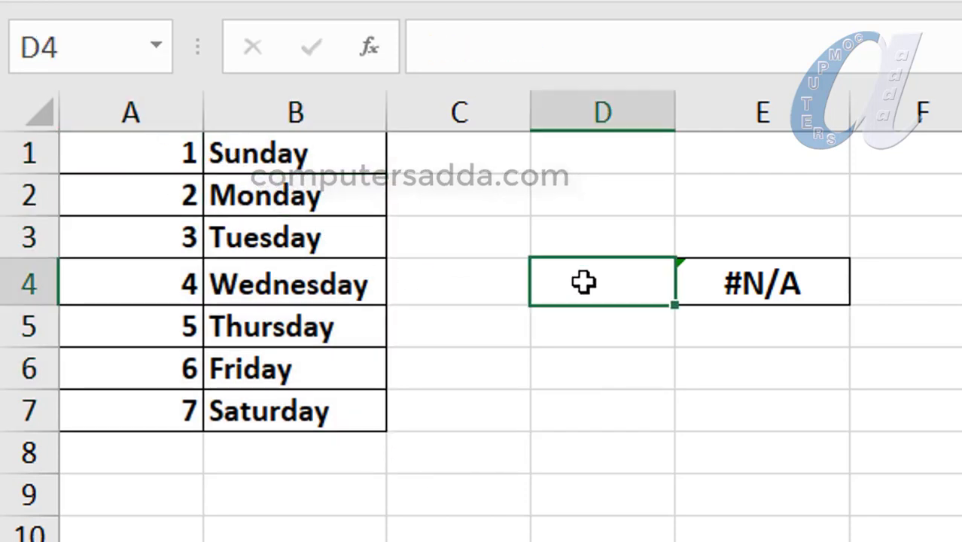
pyautogui.write('5')
pyautogui.press('Return')
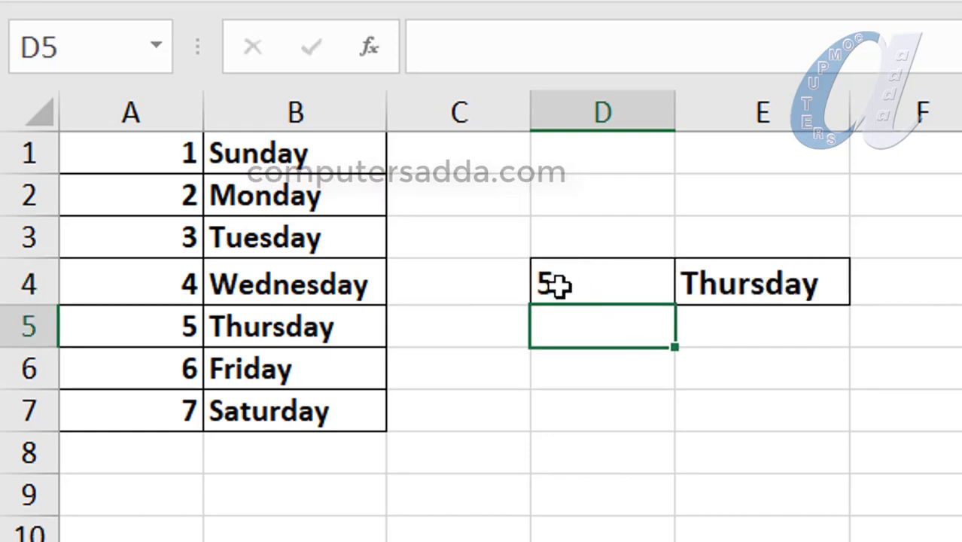
# Step: Enter 7 and then 1 in D4, confirming E4 shows Saturday and then Sunday
pyautogui.moveTo(163, 168); pyautogui.dragTo(230, 410)
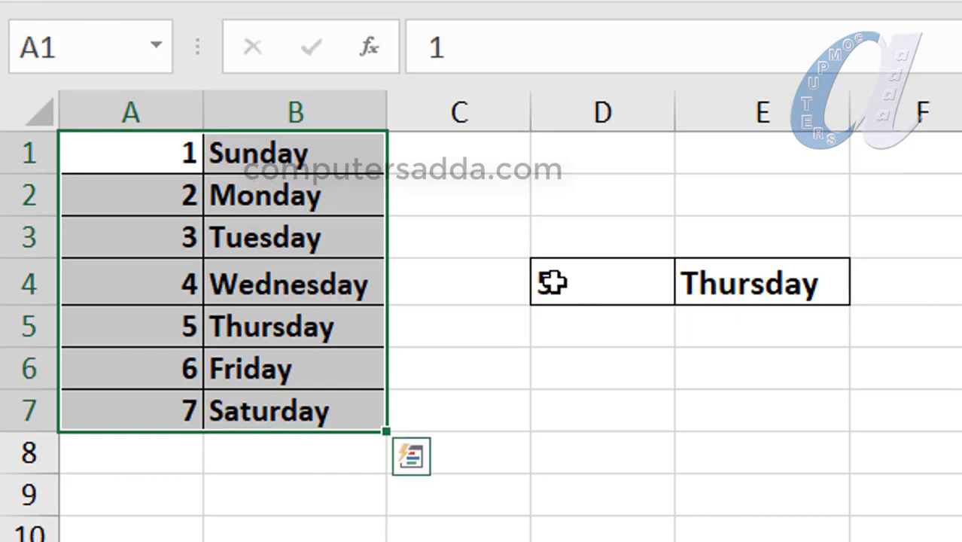
pyautogui.click(161, 329)
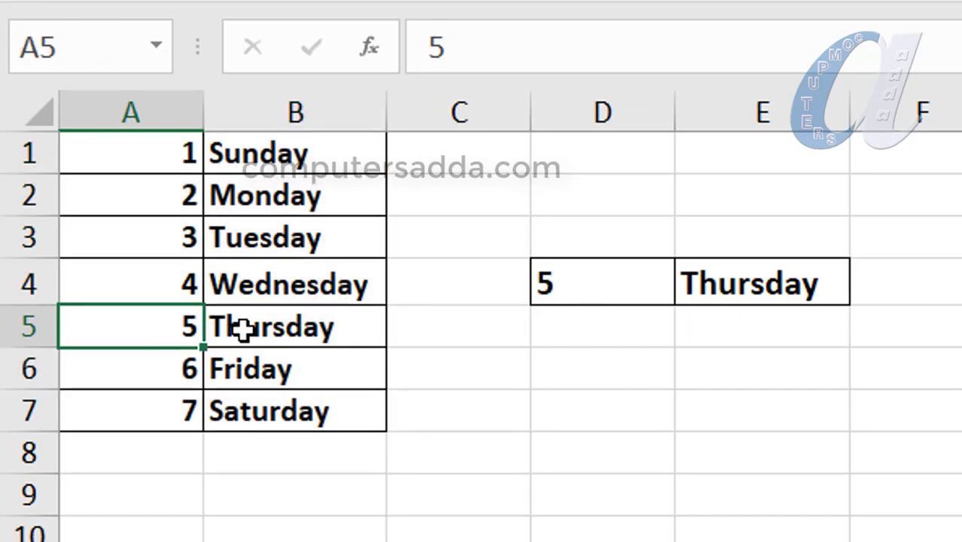
pyautogui.click(779, 290)
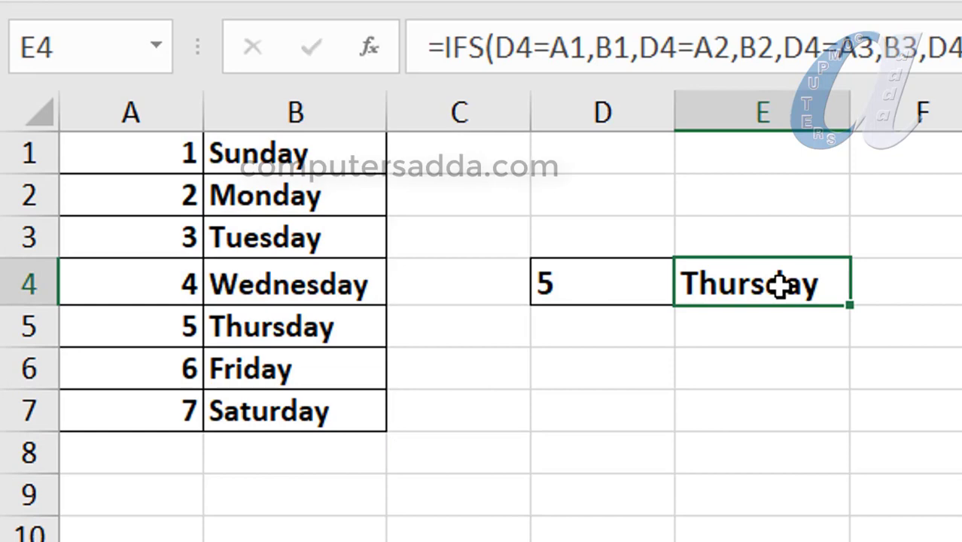
pyautogui.click(557, 283)
pyautogui.write('7')
pyautogui.click(602, 406)
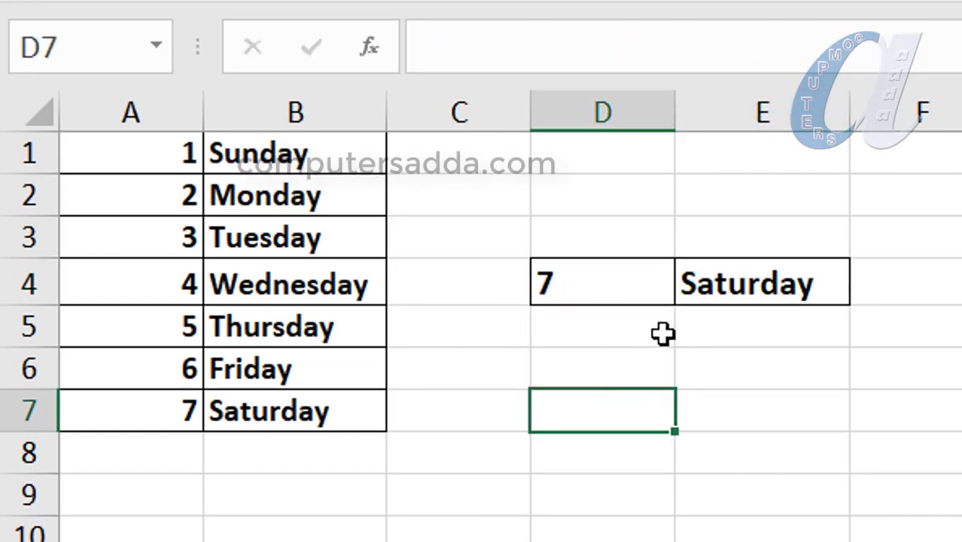
pyautogui.click(614, 292)
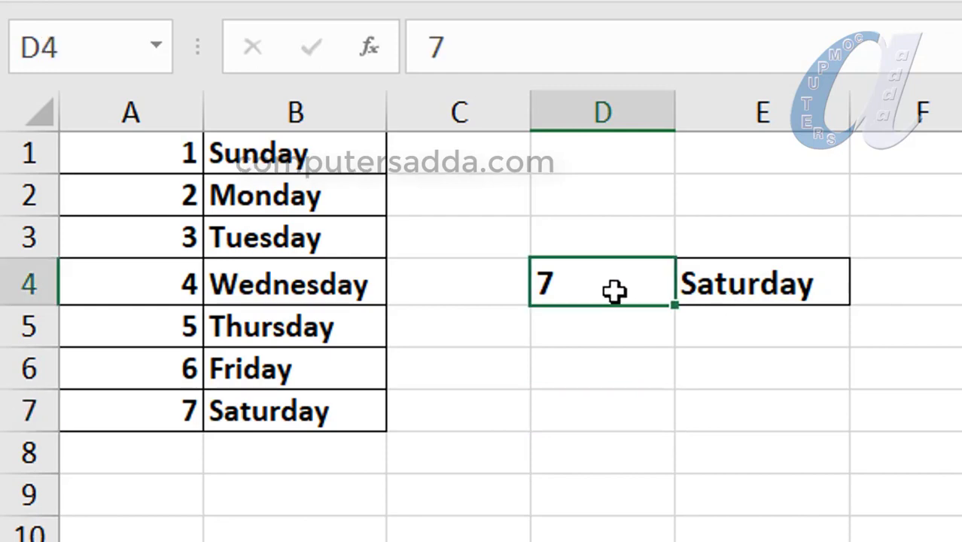
pyautogui.write('1')
pyautogui.click(544, 332)
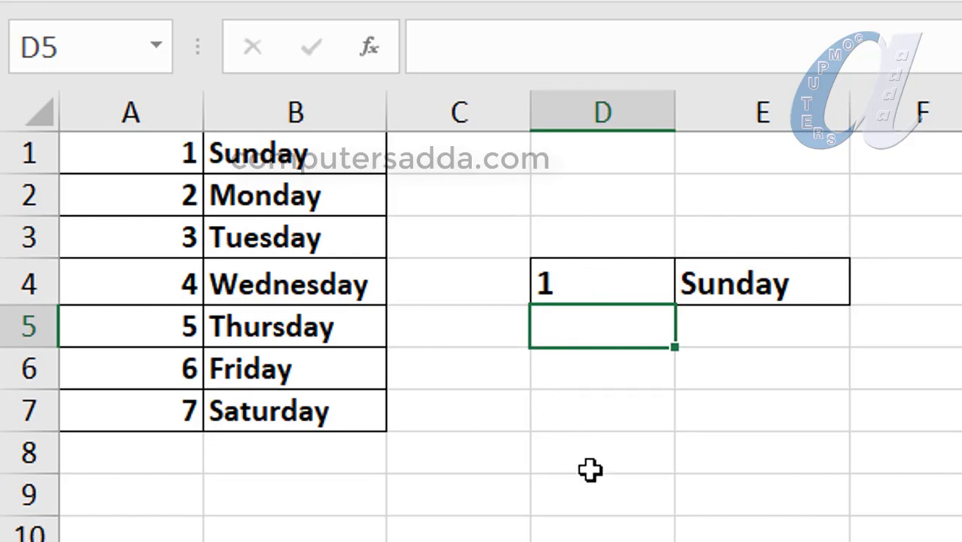
pyautogui.click(725, 285)
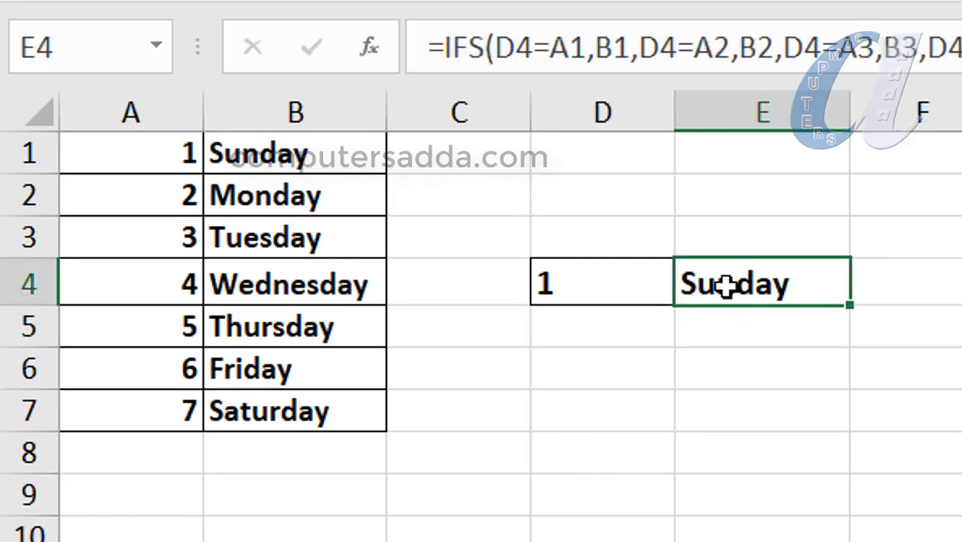
# Step: Clear E4 and restart its formula as =ifs(D4=A1,B1, pairing day 1 with Sunday
pyautogui.press('Delete')
pyautogui.click(727, 325)
pyautogui.click(727, 286)
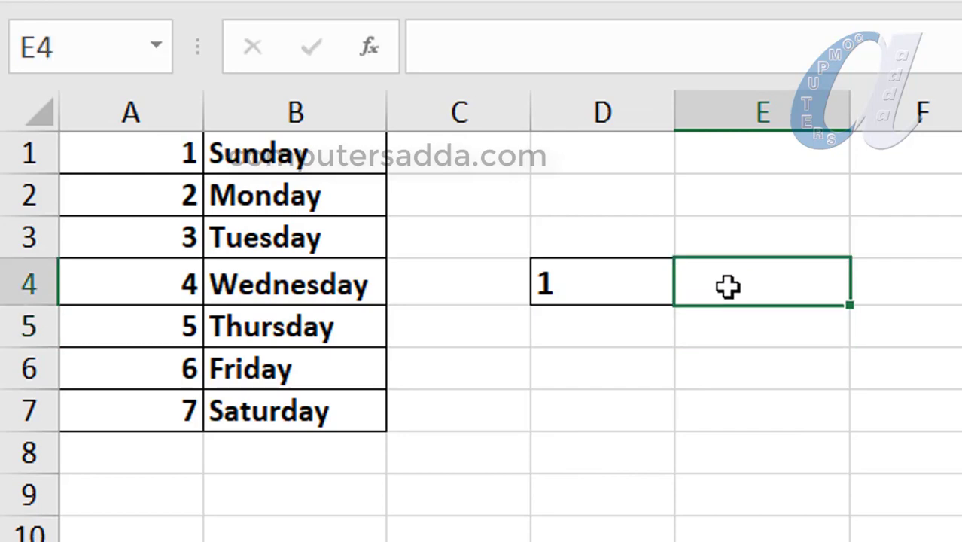
pyautogui.write('=')
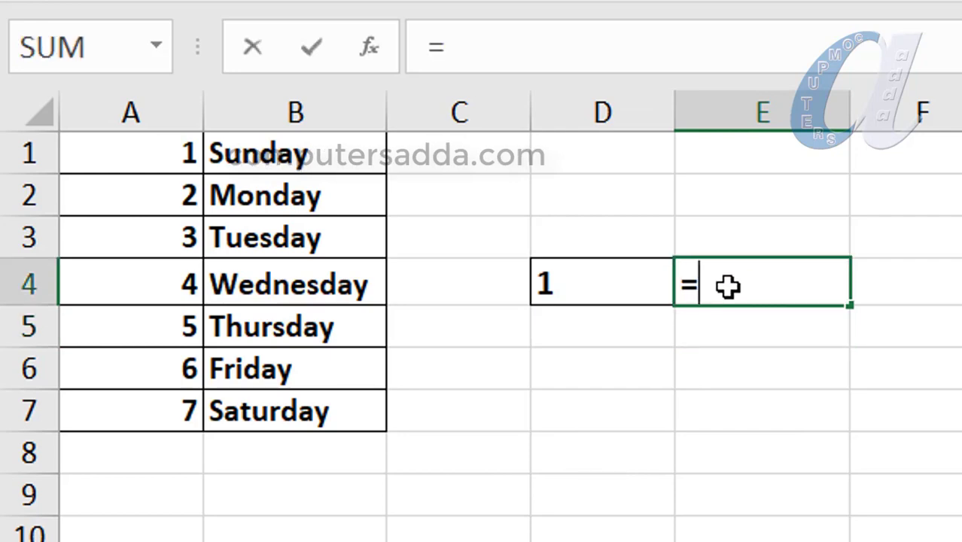
pyautogui.write('ifs')
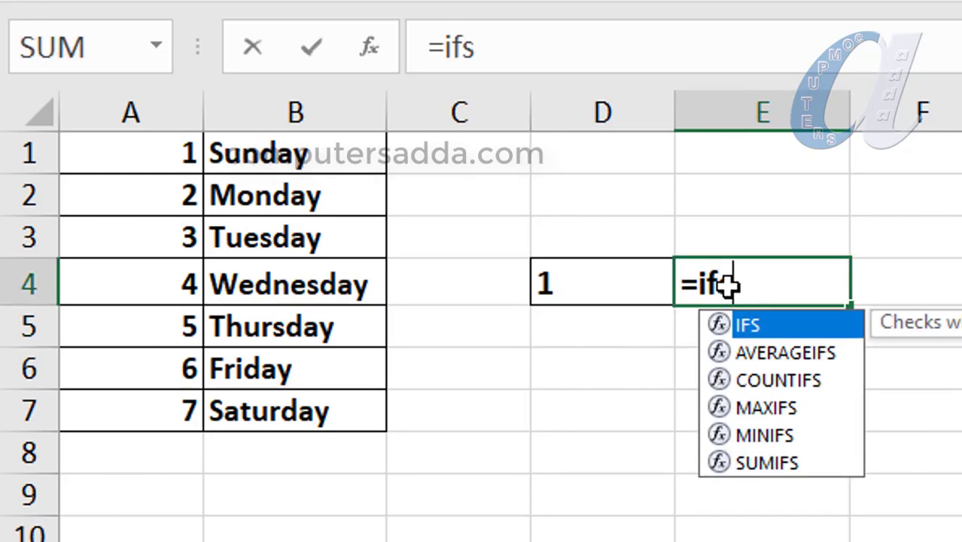
pyautogui.write('(')
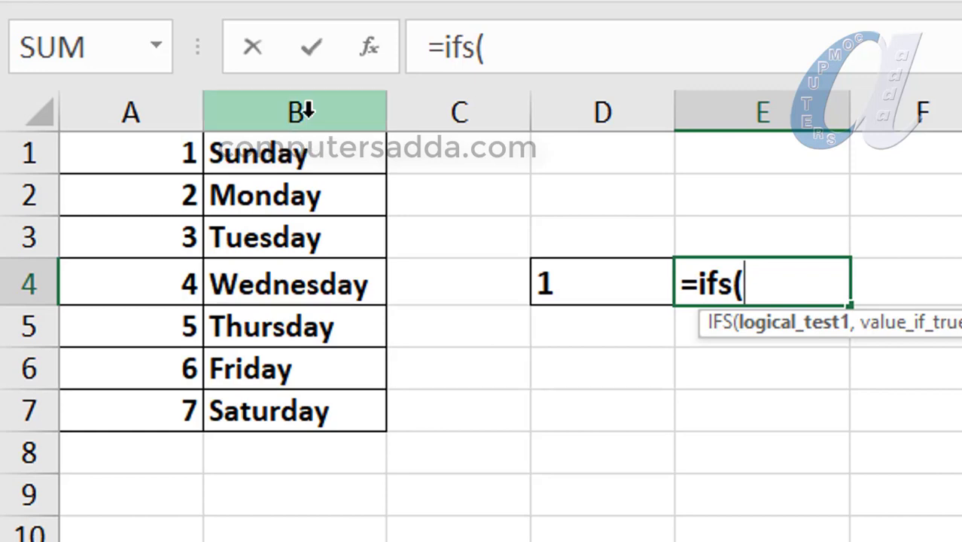
pyautogui.click(585, 281)
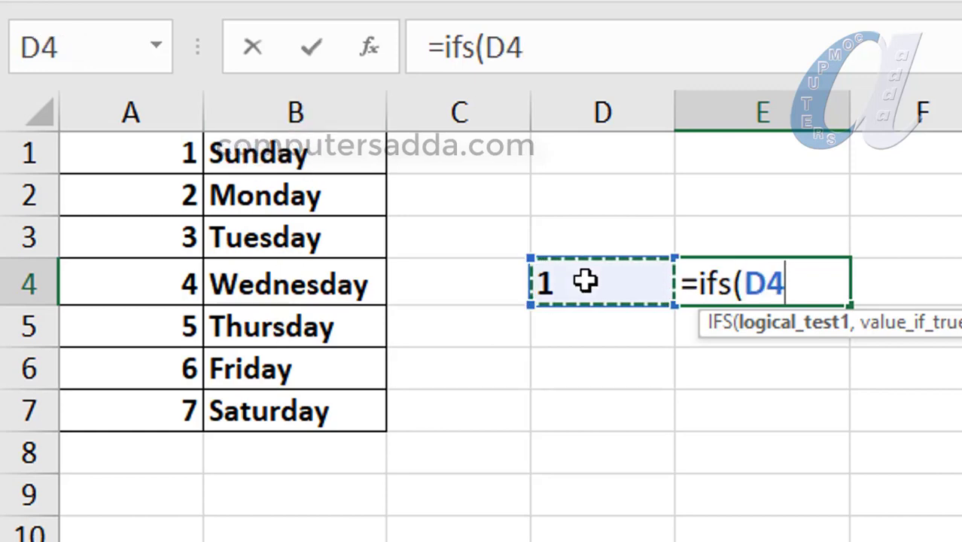
pyautogui.write('=')
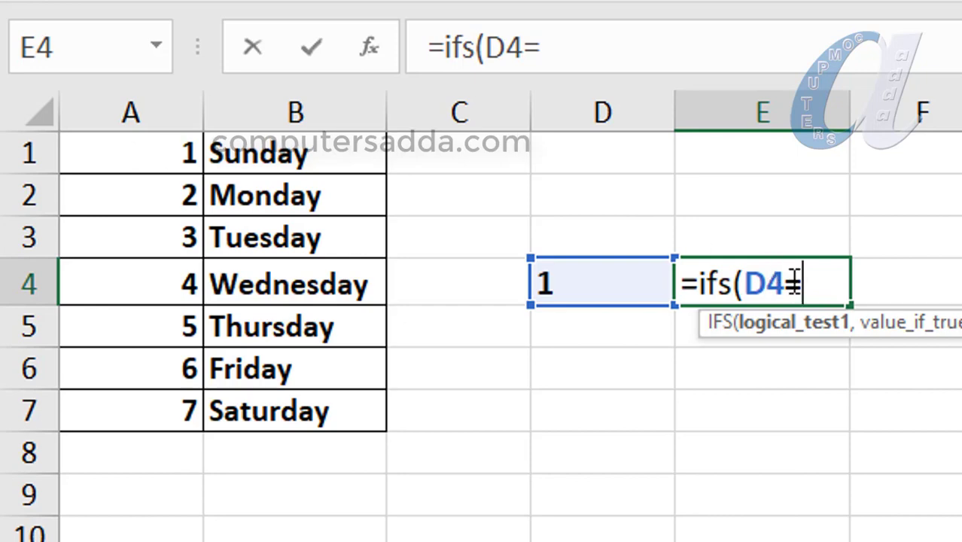
pyautogui.click(143, 159)
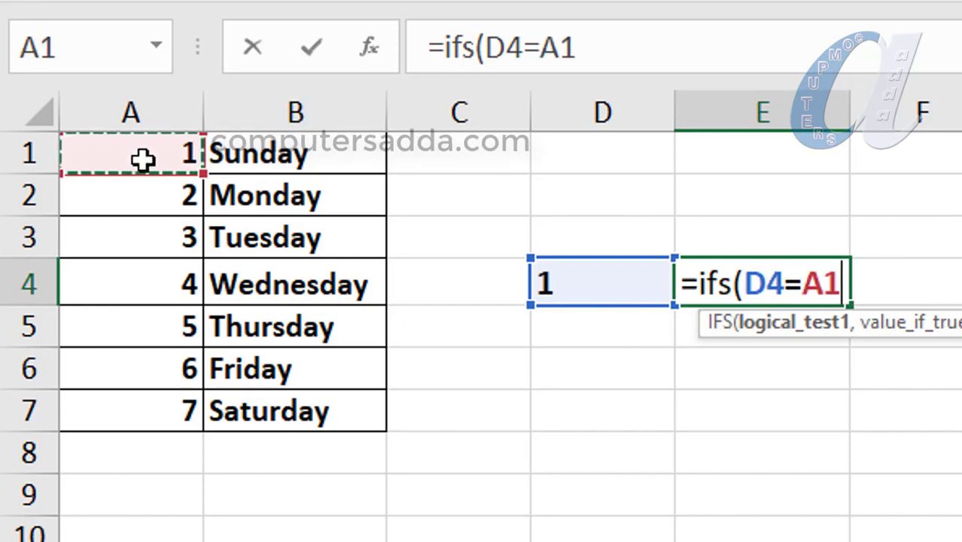
pyautogui.write(',')
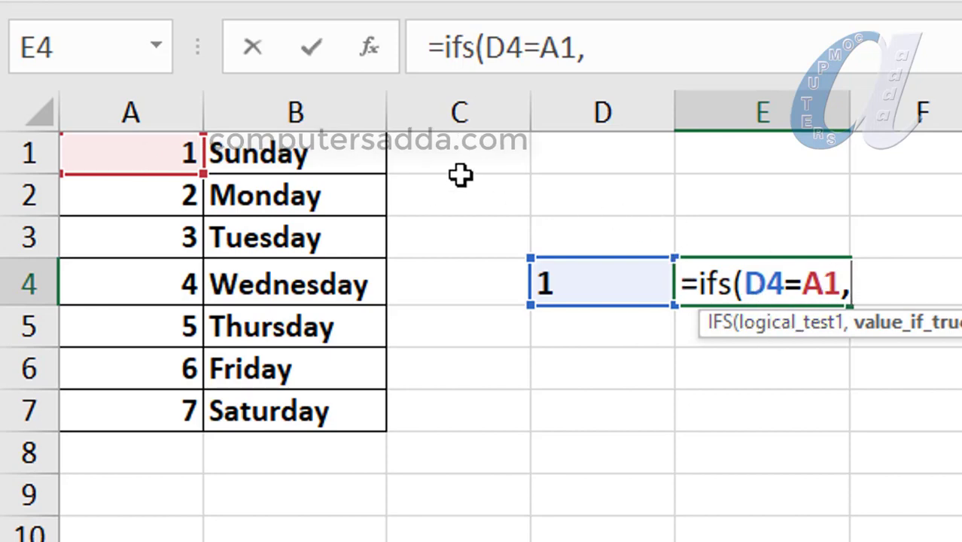
pyautogui.click(297, 154)
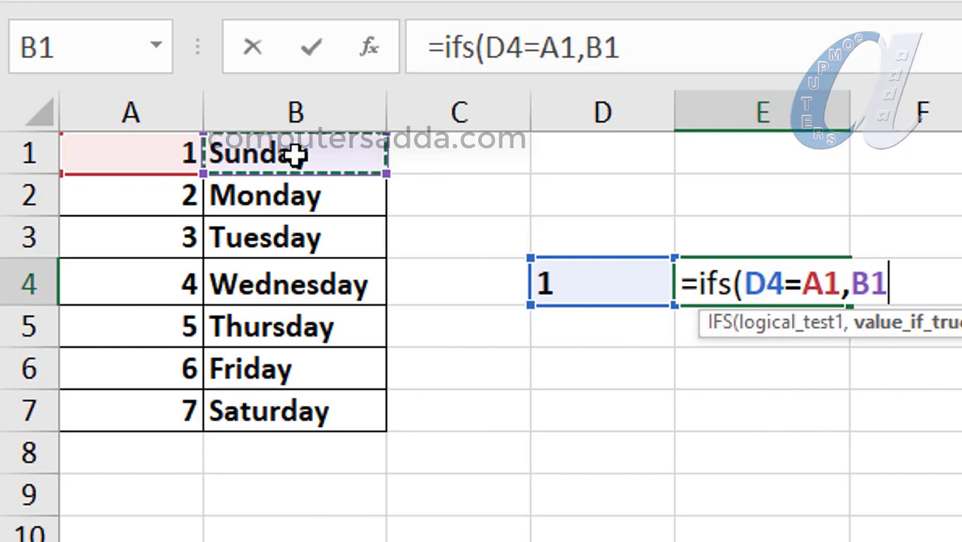
pyautogui.write(',')
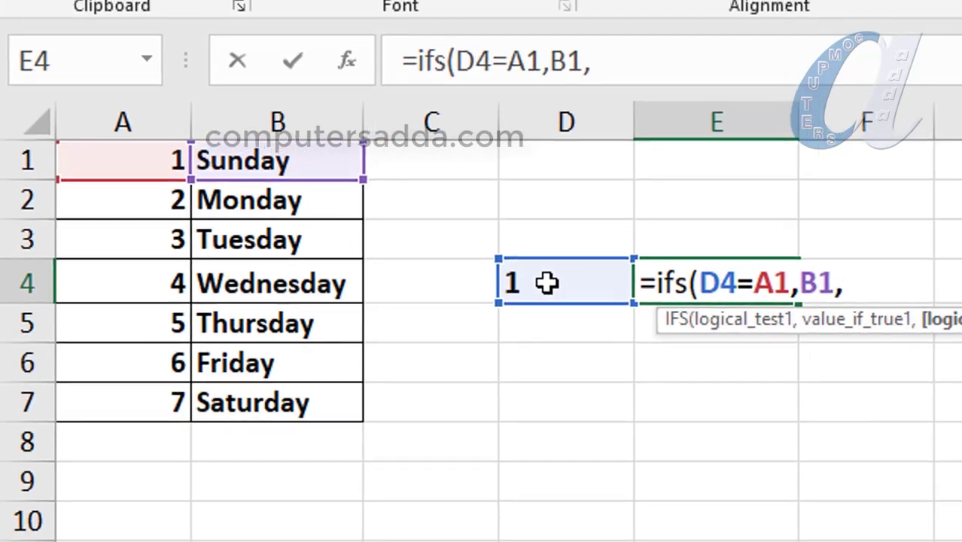
# Step: Add the pairs D4=A2,B2 and D4=A3,B3 for Monday and Tuesday to E4's IFS formula
pyautogui.click(582, 282)
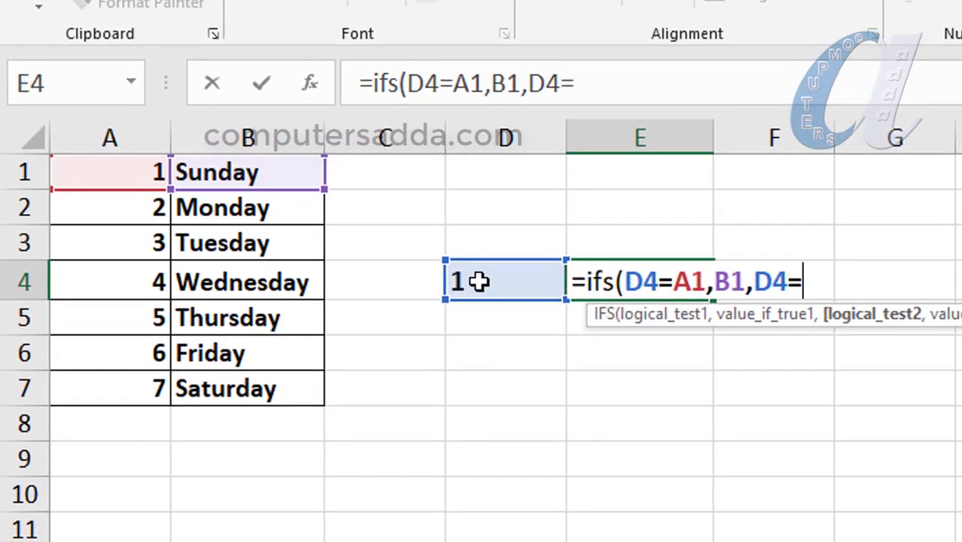
pyautogui.click(121, 212)
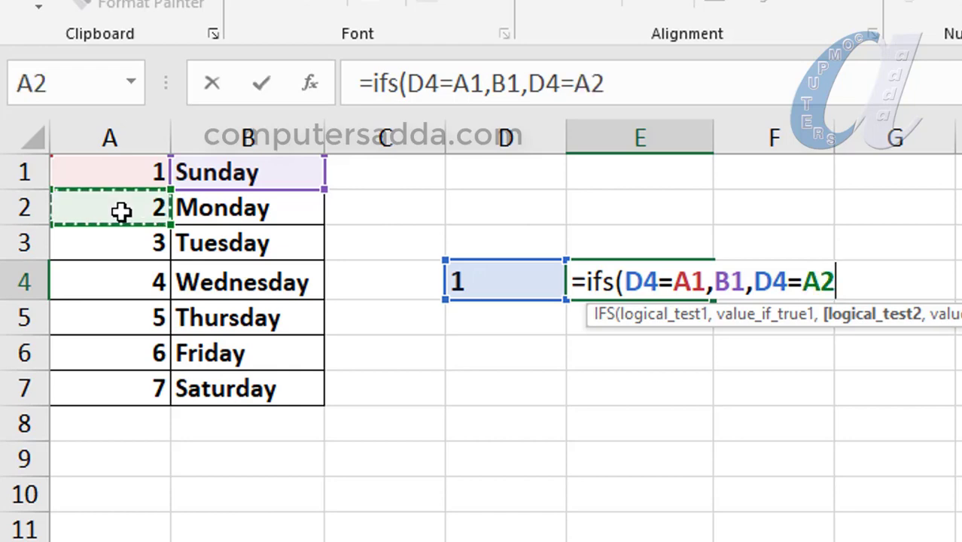
pyautogui.write(',')
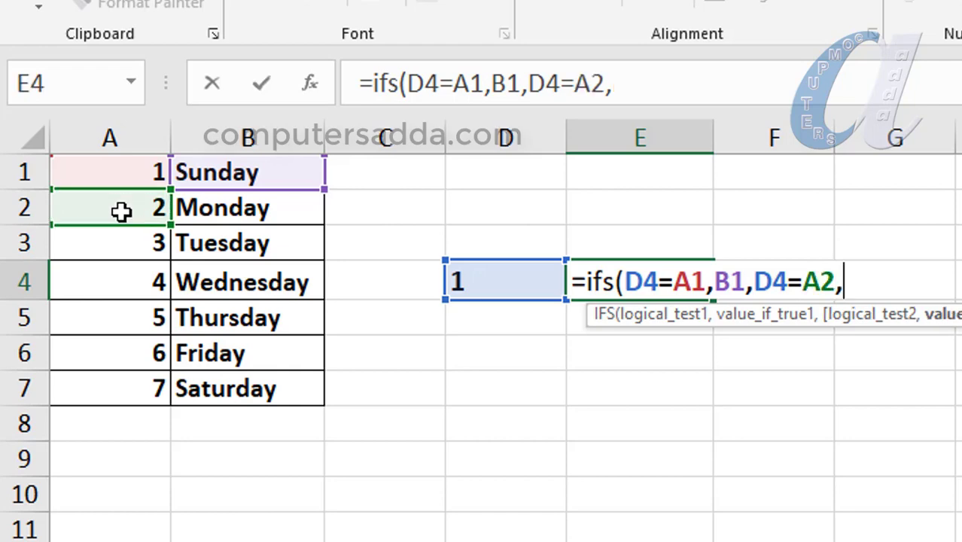
pyautogui.click(254, 209)
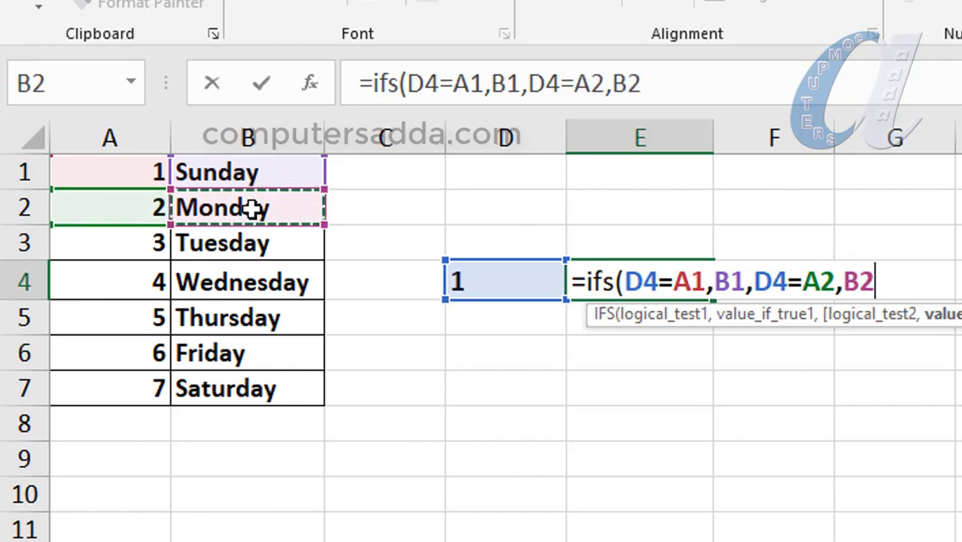
pyautogui.write(',')
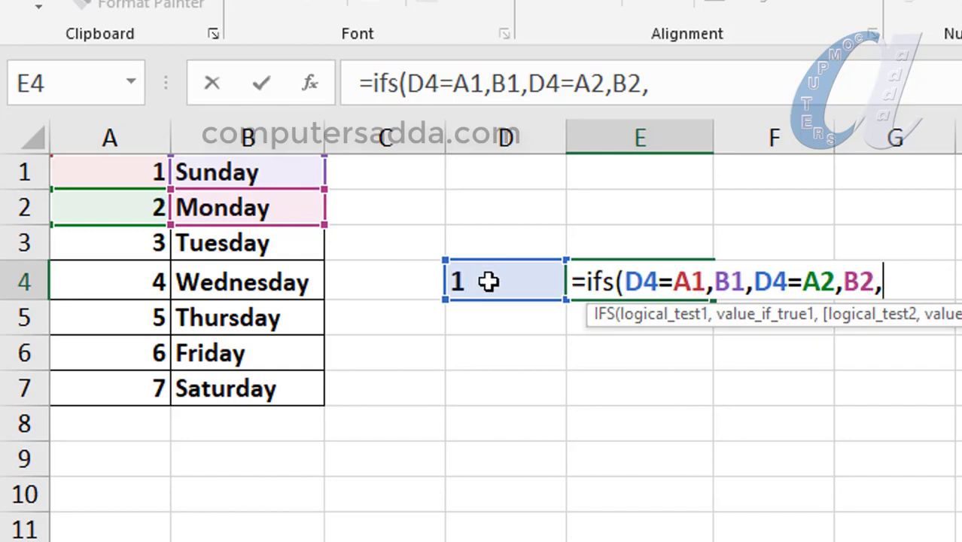
pyautogui.click(489, 281)
pyautogui.write('=')
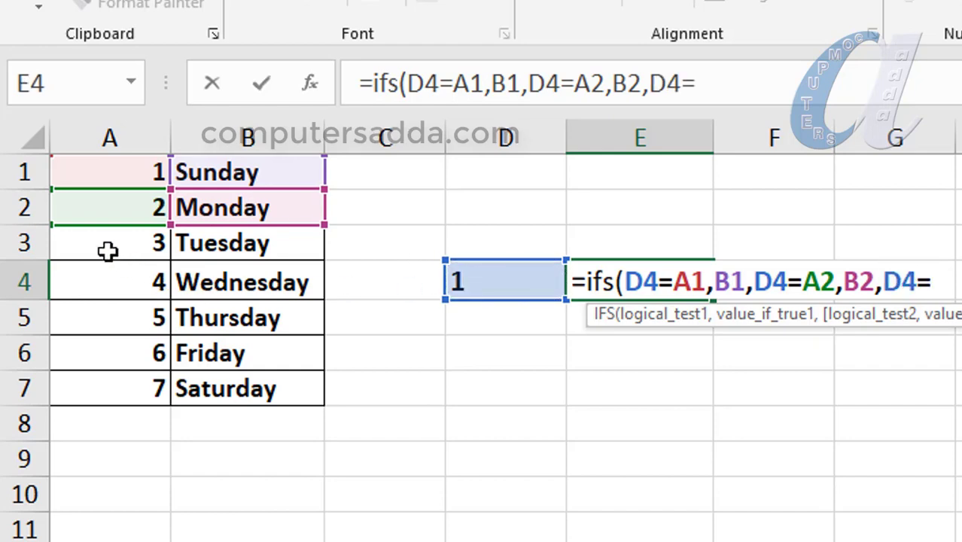
pyautogui.click(108, 251)
pyautogui.write(',')
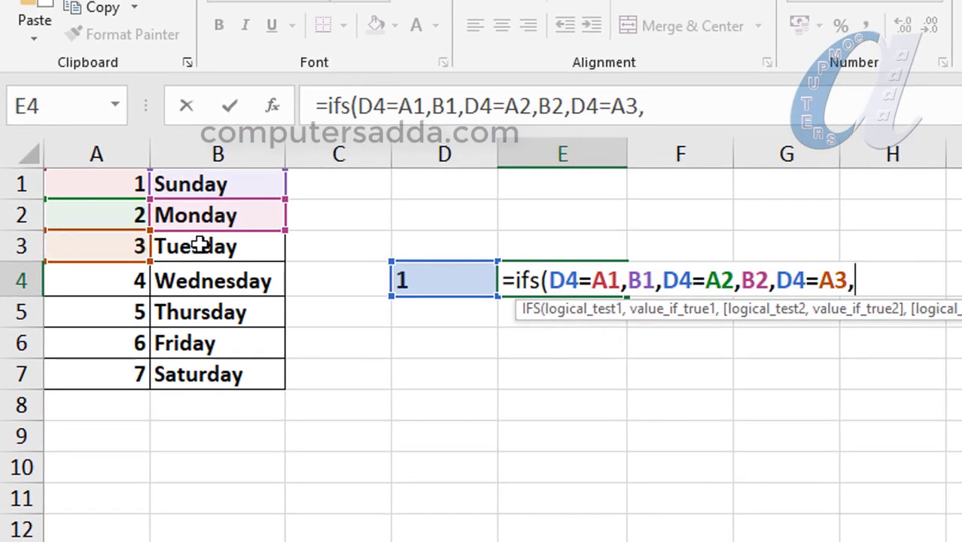
pyautogui.click(199, 254)
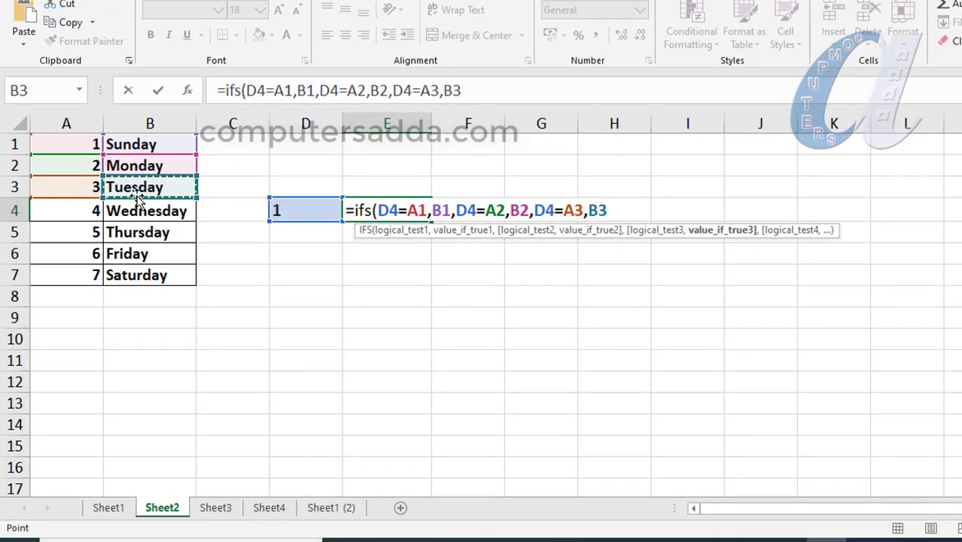
# Step: Add pairs D4=A4,B4 through D4=A7,B7, close and enter the formula, showing Sunday for 1
pyautogui.click(241, 232)
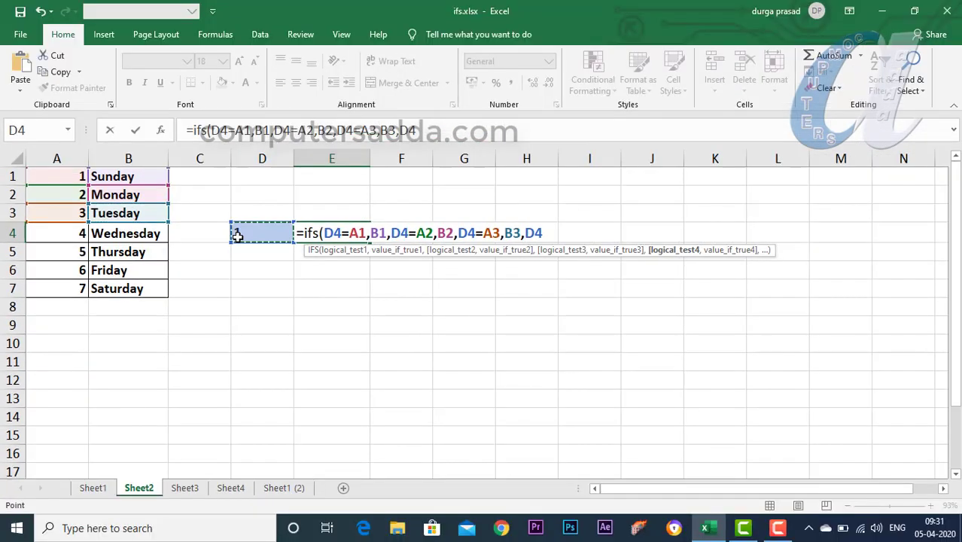
pyautogui.click(60, 232)
pyautogui.click(124, 232)
pyautogui.click(60, 251)
pyautogui.click(112, 251)
pyautogui.click(248, 232)
pyautogui.click(60, 269)
pyautogui.click(121, 270)
pyautogui.click(261, 232)
pyautogui.write('=')
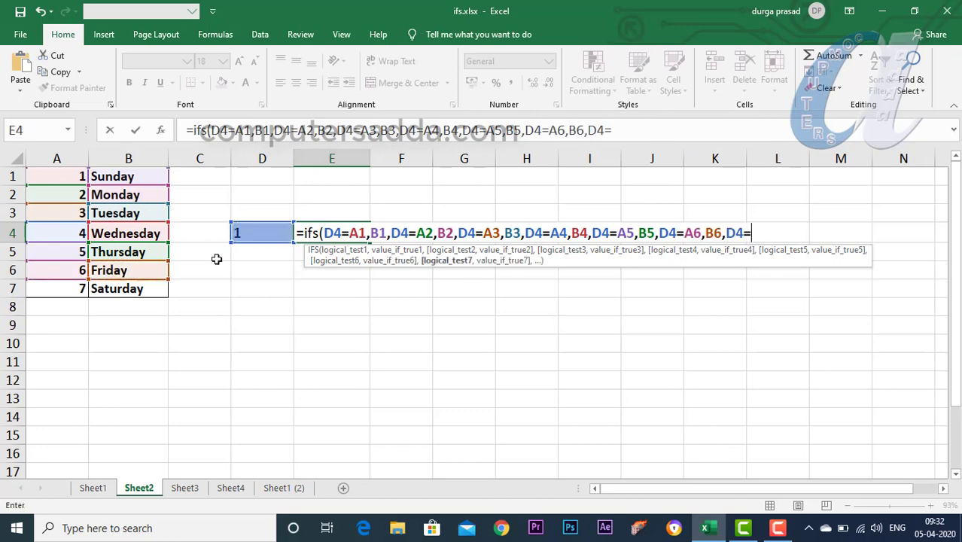
pyautogui.click(60, 288)
pyautogui.write(',')
pyautogui.click(132, 284)
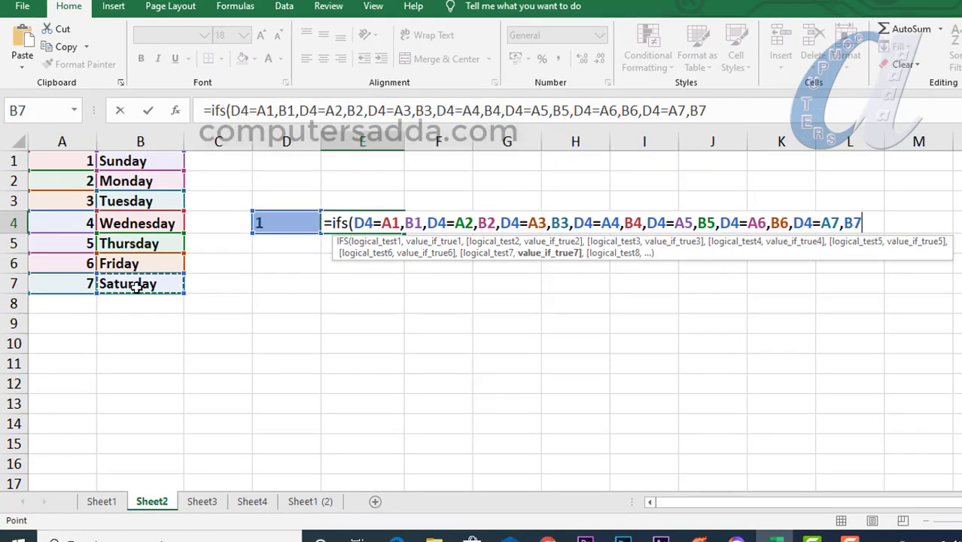
pyautogui.write(')')
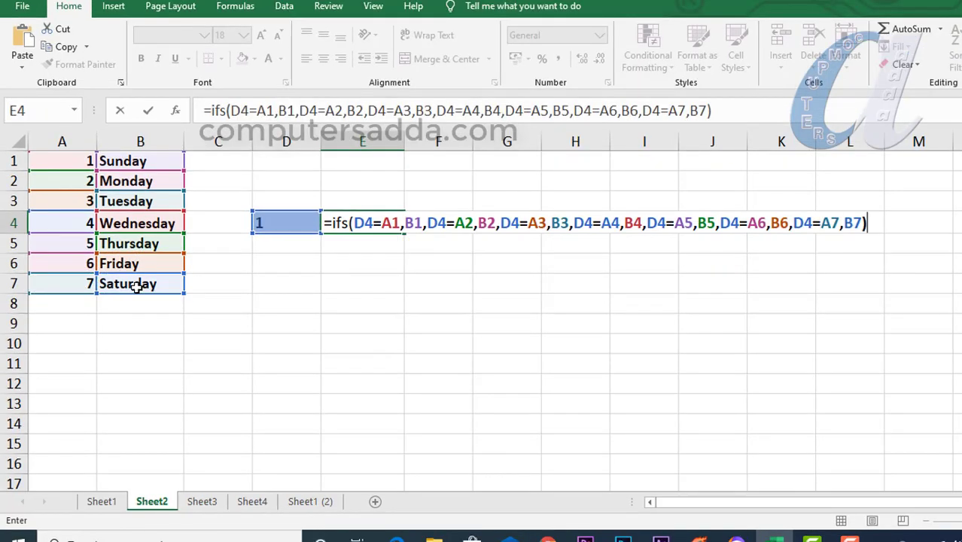
pyautogui.press('Return')
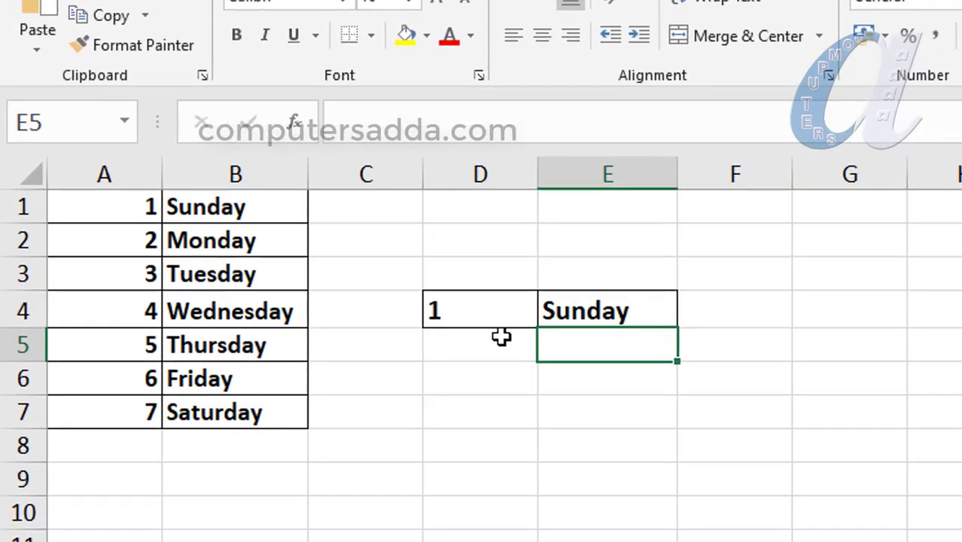
# Step: Enter 0 in D4 to see #N/A in E4, then 2 to get Monday
pyautogui.click(462, 311)
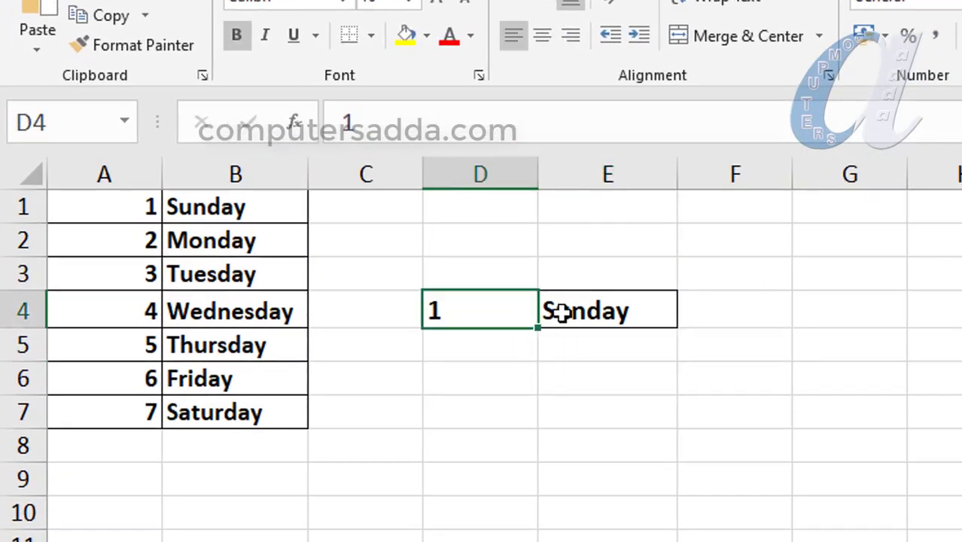
pyautogui.doubleClick(468, 313)
pyautogui.press('BackSpace')
pyautogui.write('0')
pyautogui.click(487, 374)
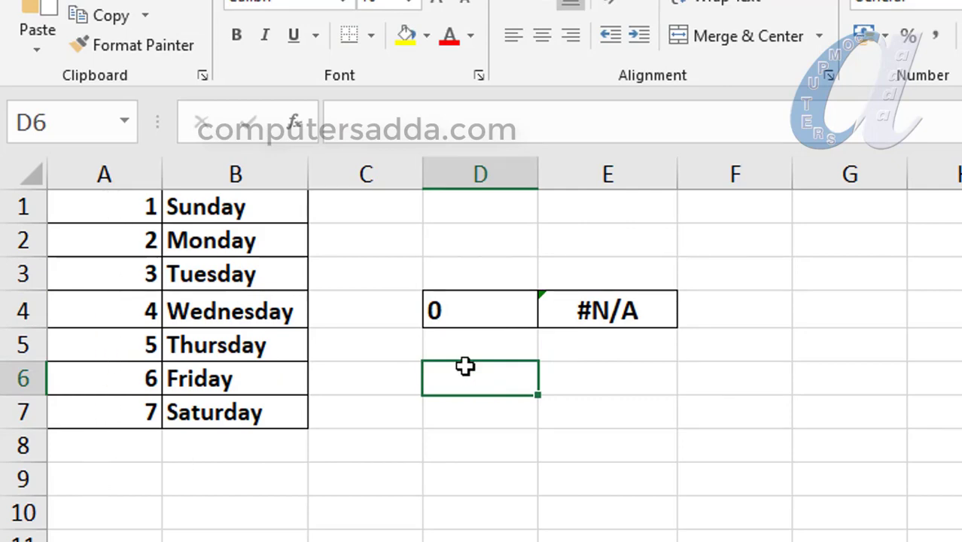
pyautogui.click(467, 313)
pyautogui.write('2')
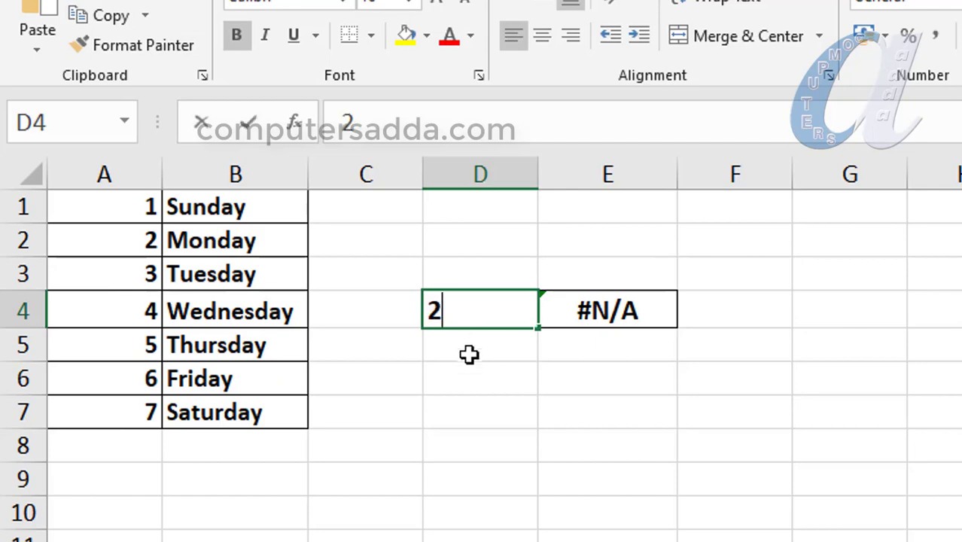
pyautogui.click(470, 372)
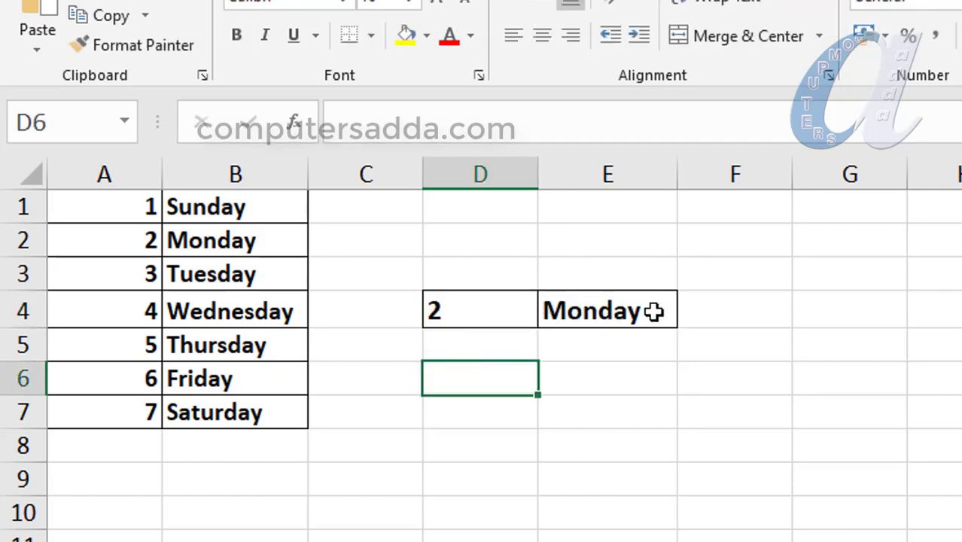